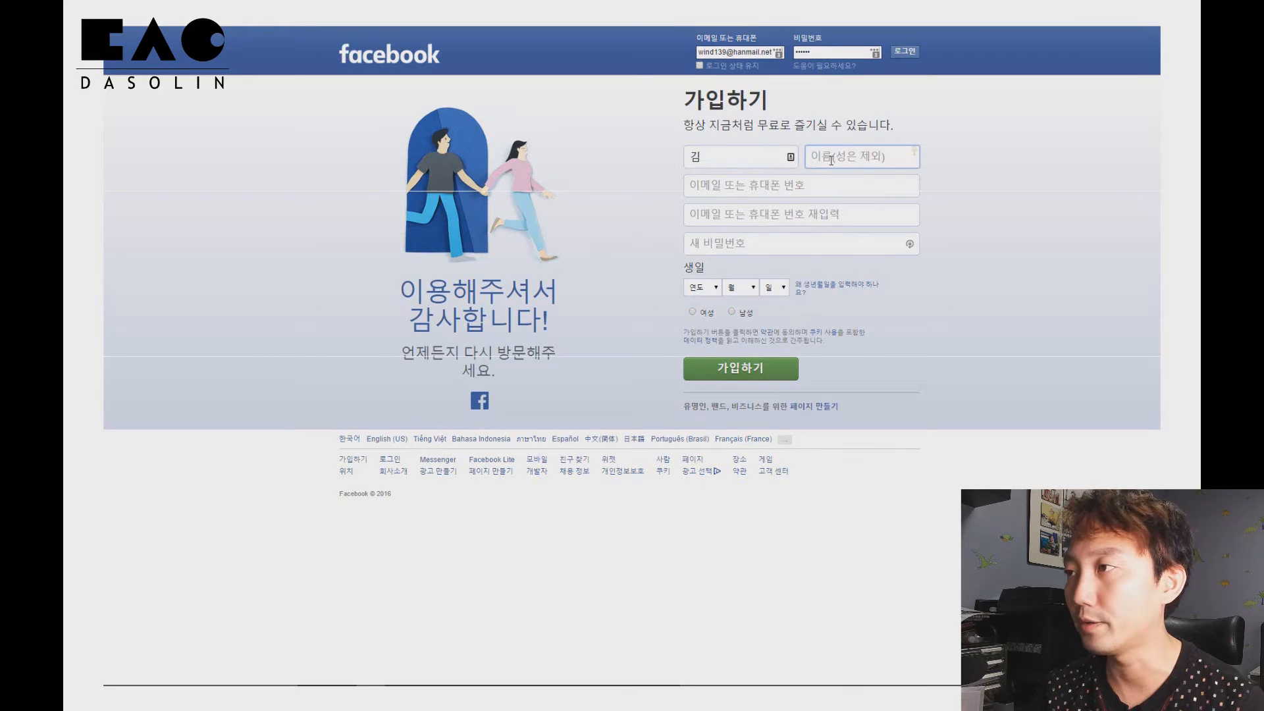
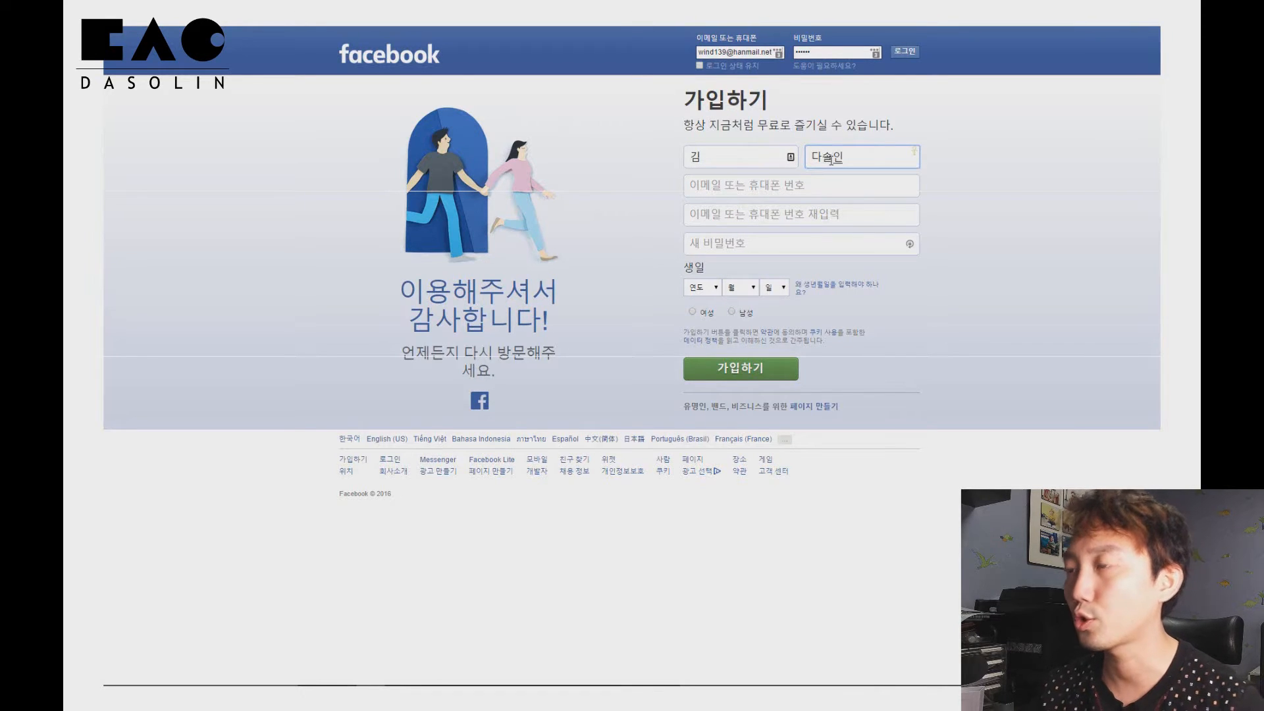
# Enter the given name and the e-mail address in the sign-up form
pyautogui.click(763, 189)
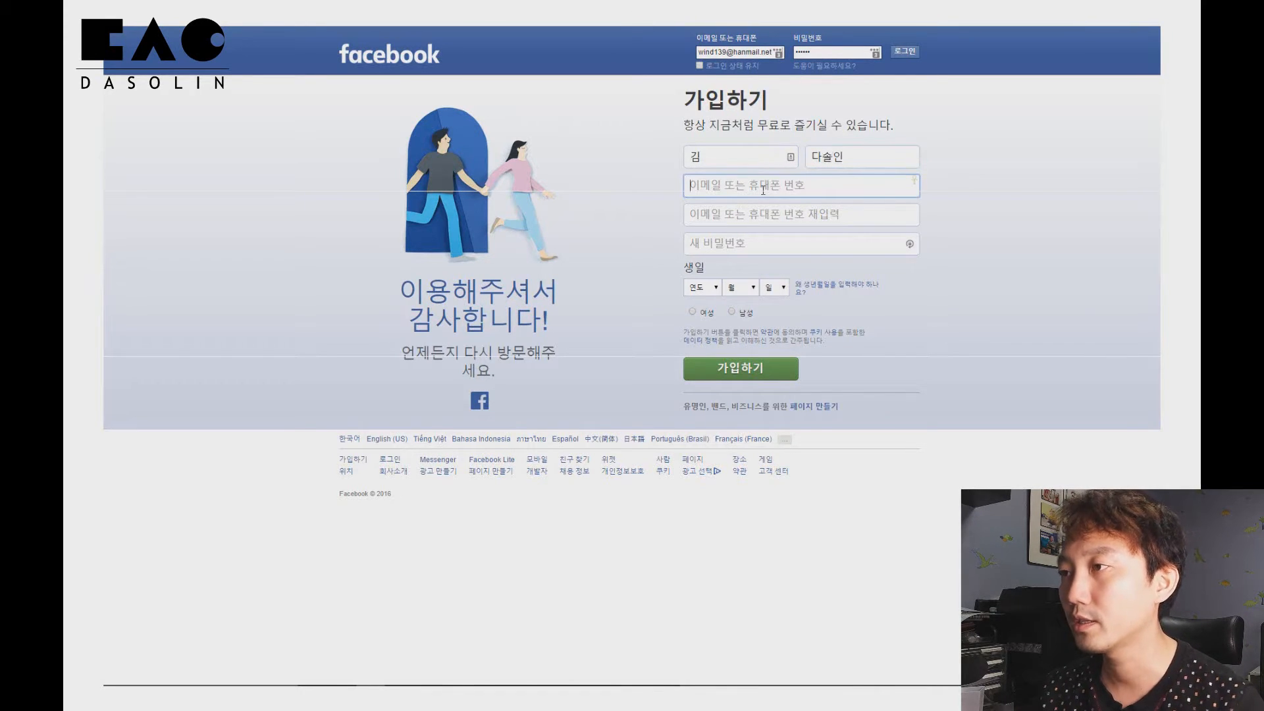
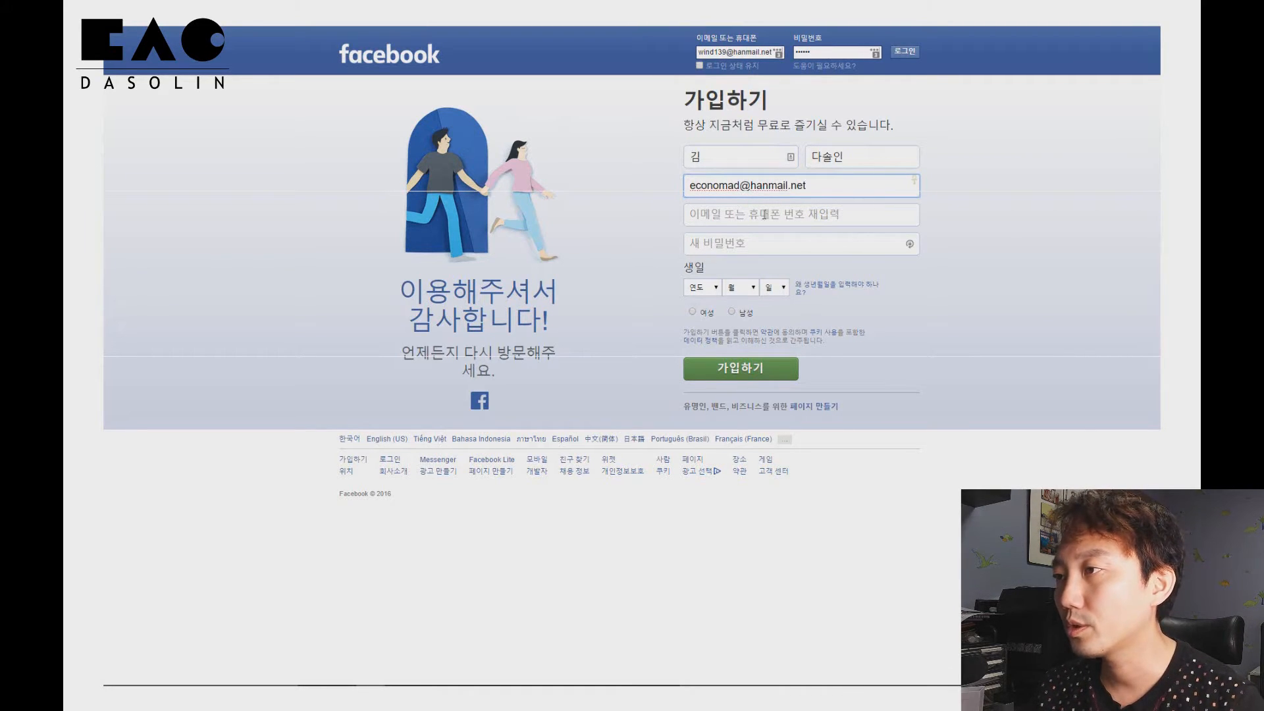
# Re-enter the same e-mail address in the confirmation field
pyautogui.click(764, 214)
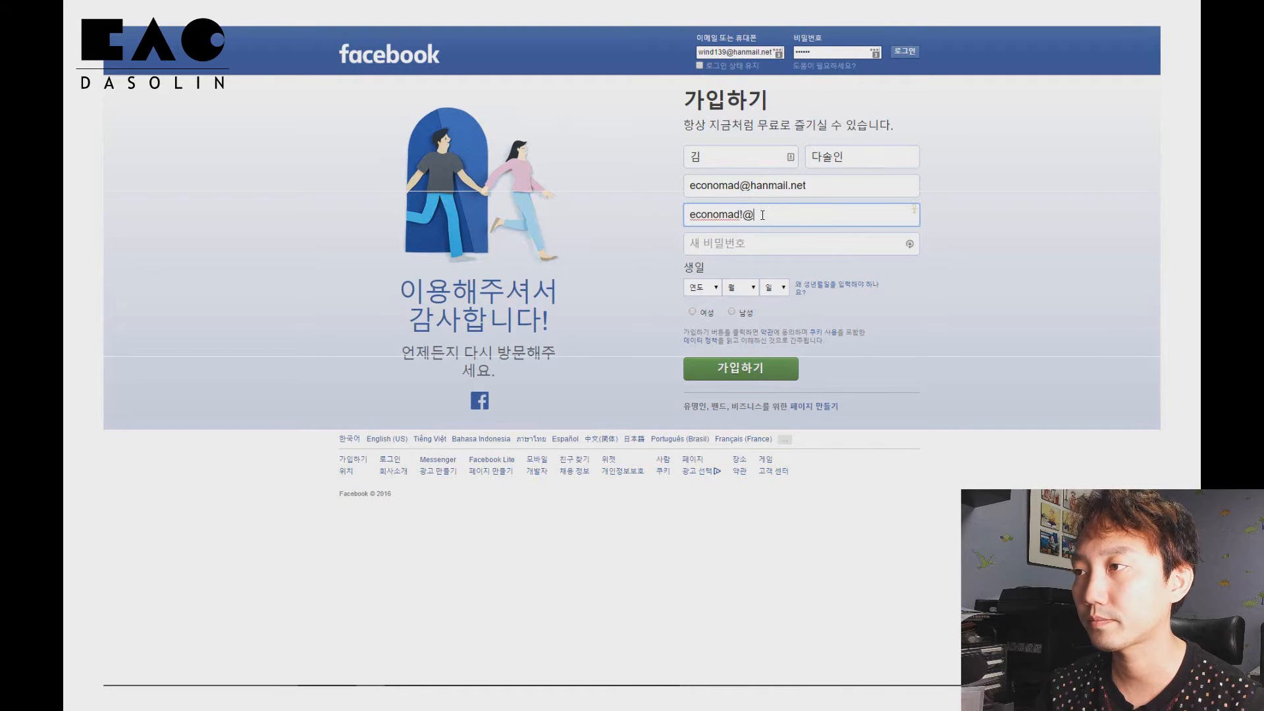
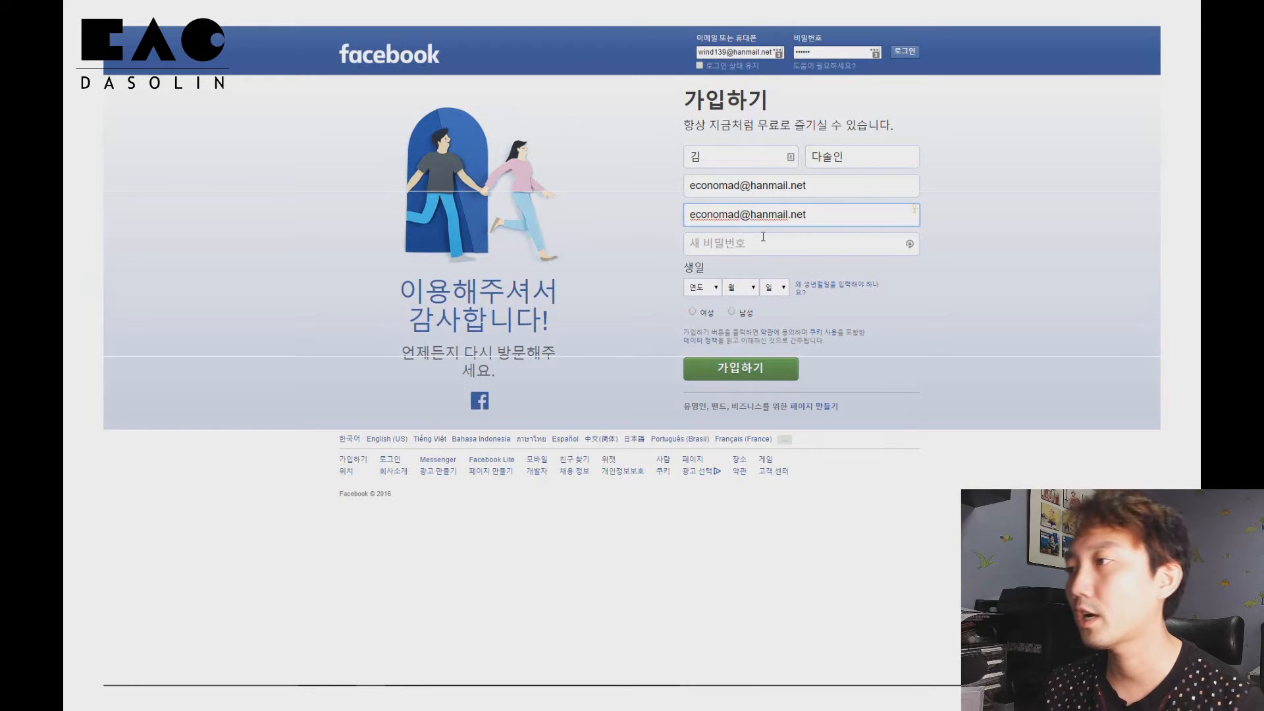
# Enter a new account password
pyautogui.click(750, 248)
pyautogui.write('******')
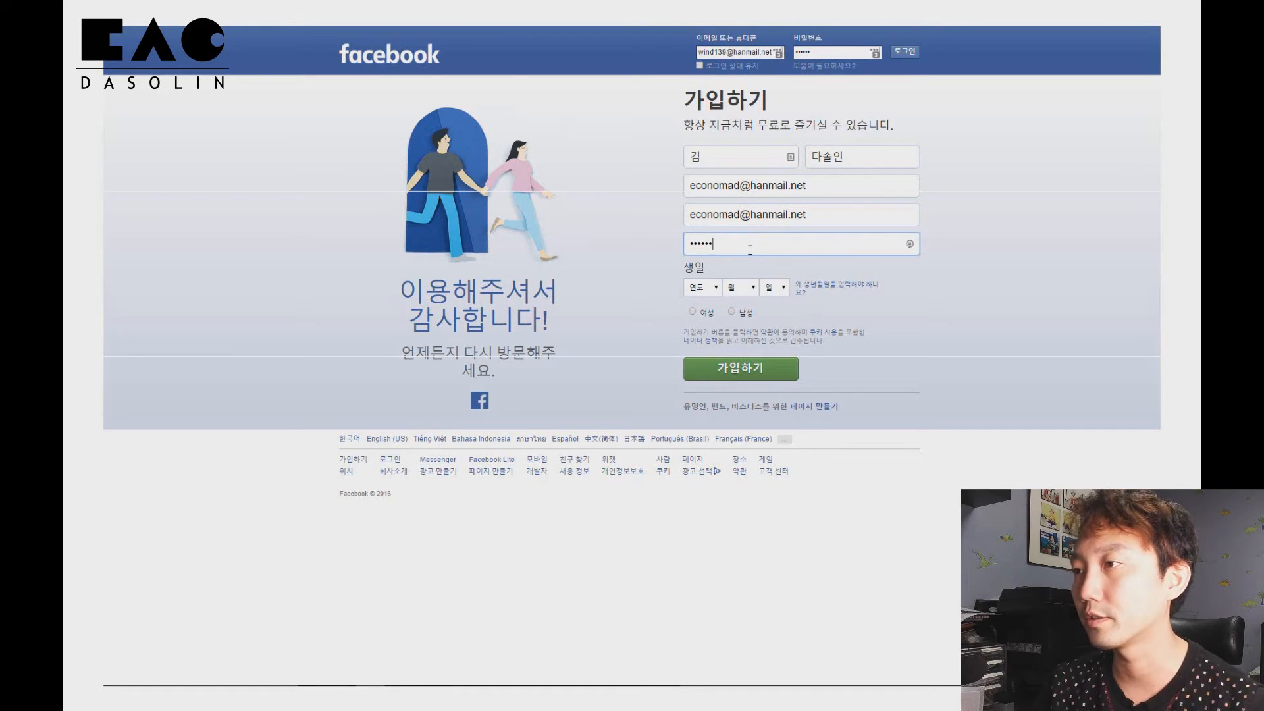
# Select the birth year, month and day in the birthday fields
pyautogui.click(702, 288)
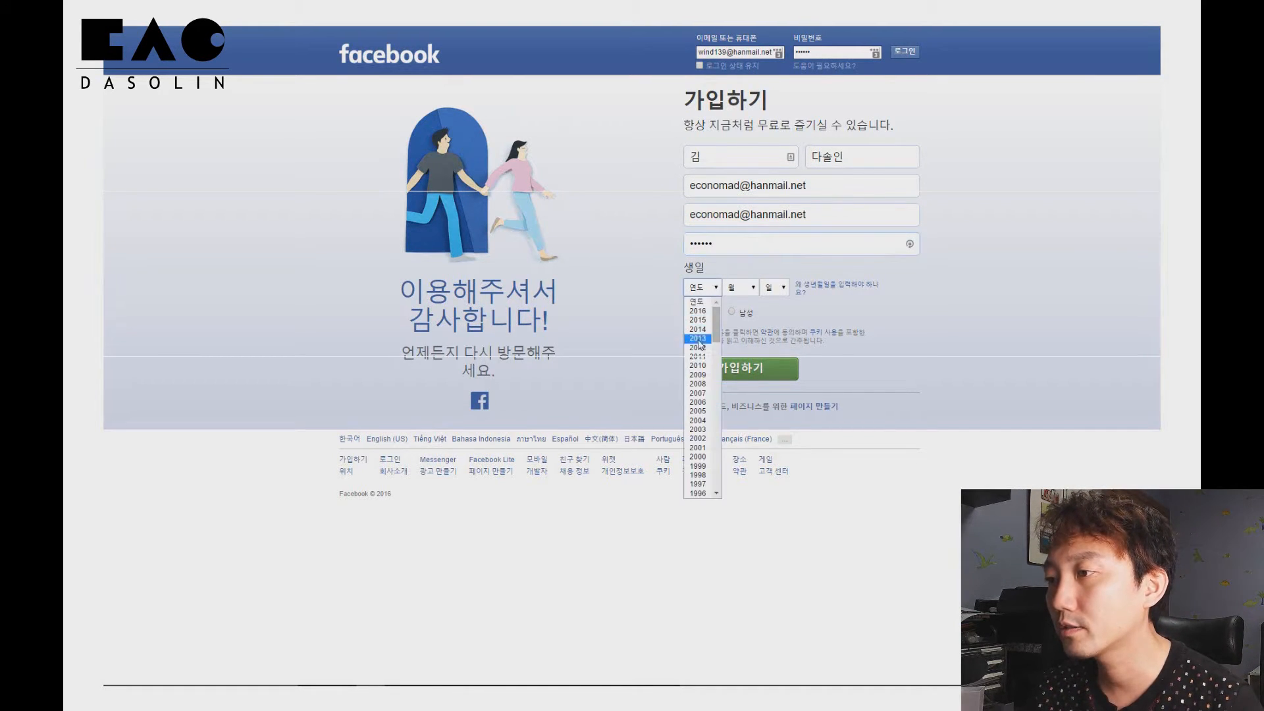
pyautogui.scroll(-4, 699, 461)
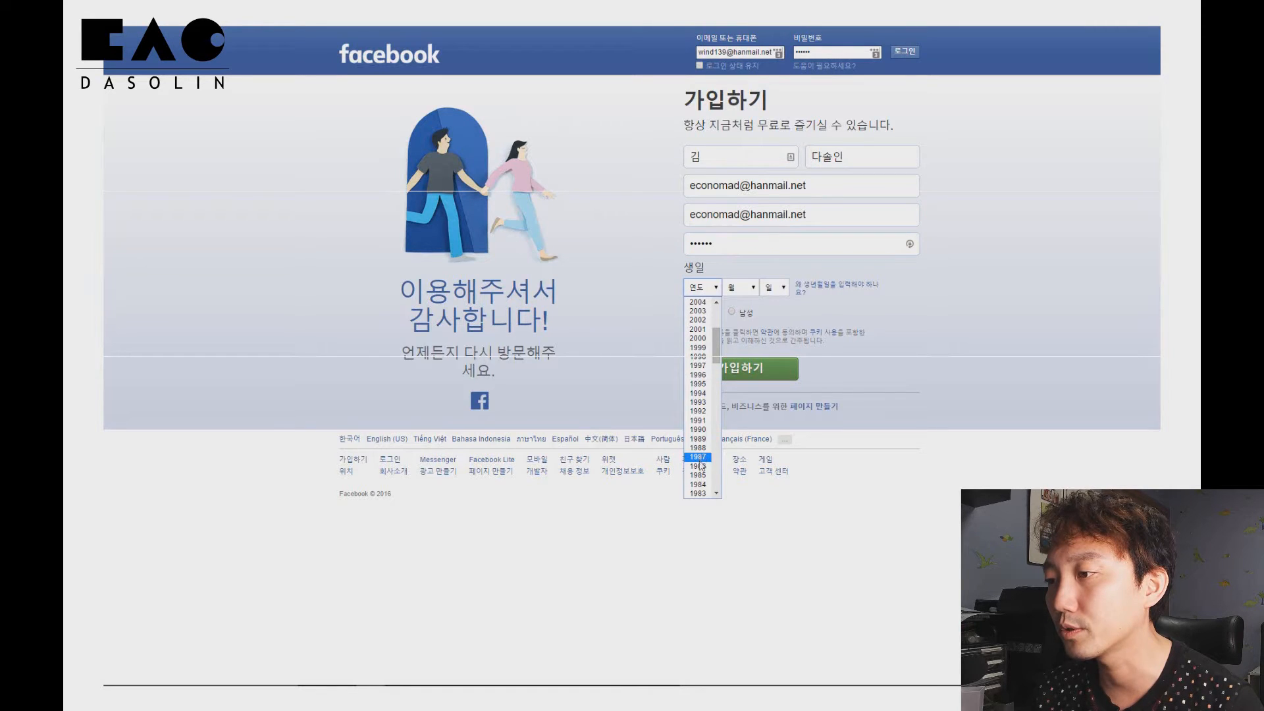
pyautogui.click(700, 466)
pyautogui.click(741, 288)
pyautogui.click(735, 402)
pyautogui.click(774, 287)
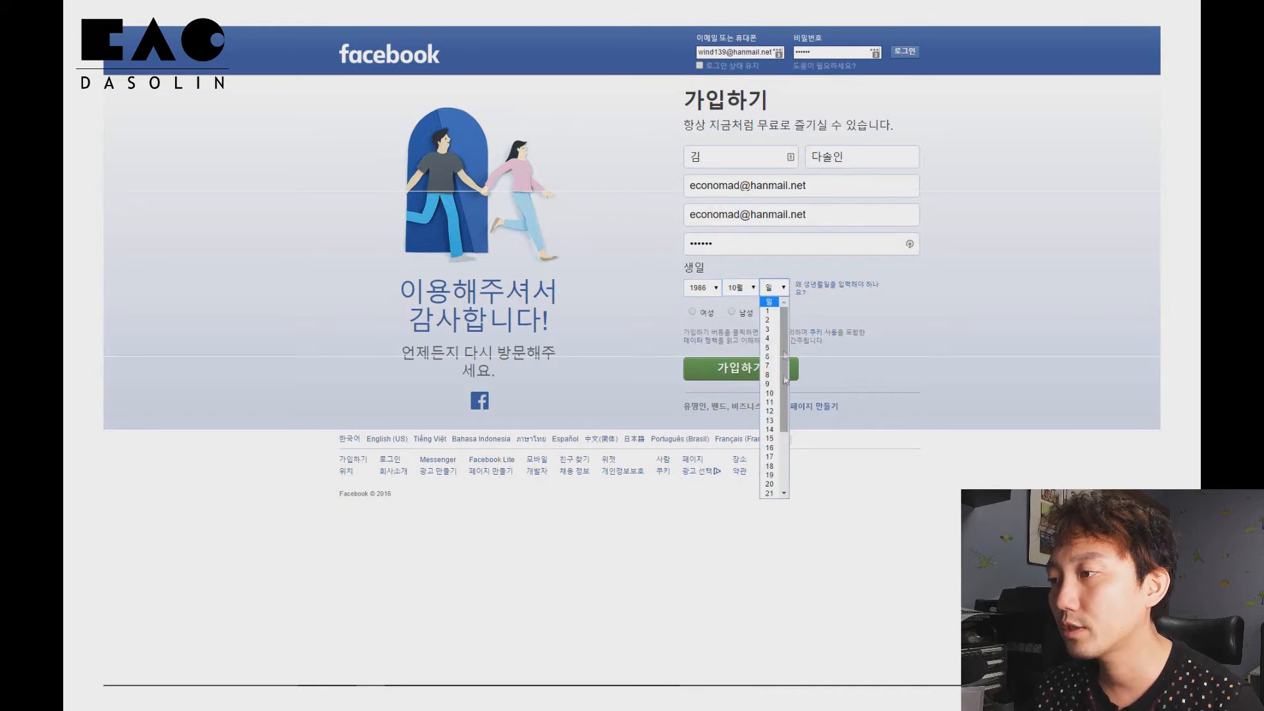
pyautogui.click(771, 494)
# Choose male as the gender and submit the sign-up form
pyautogui.click(731, 312)
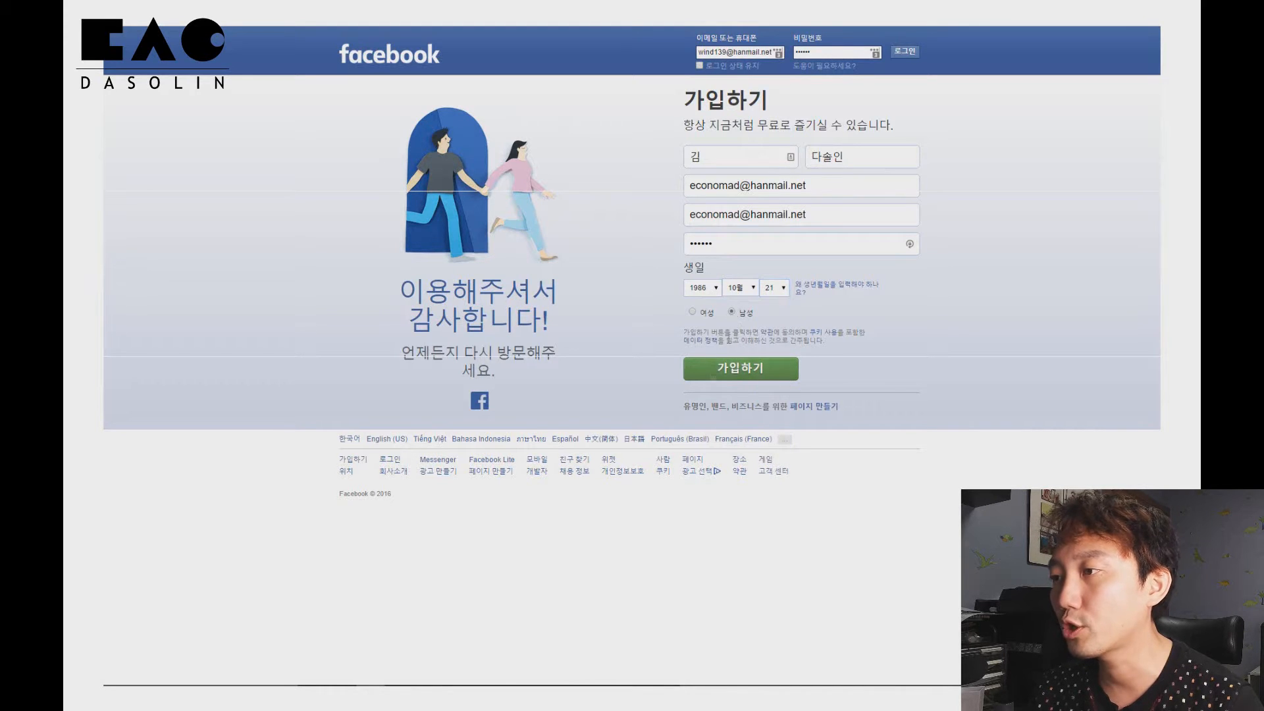
pyautogui.click(719, 374)
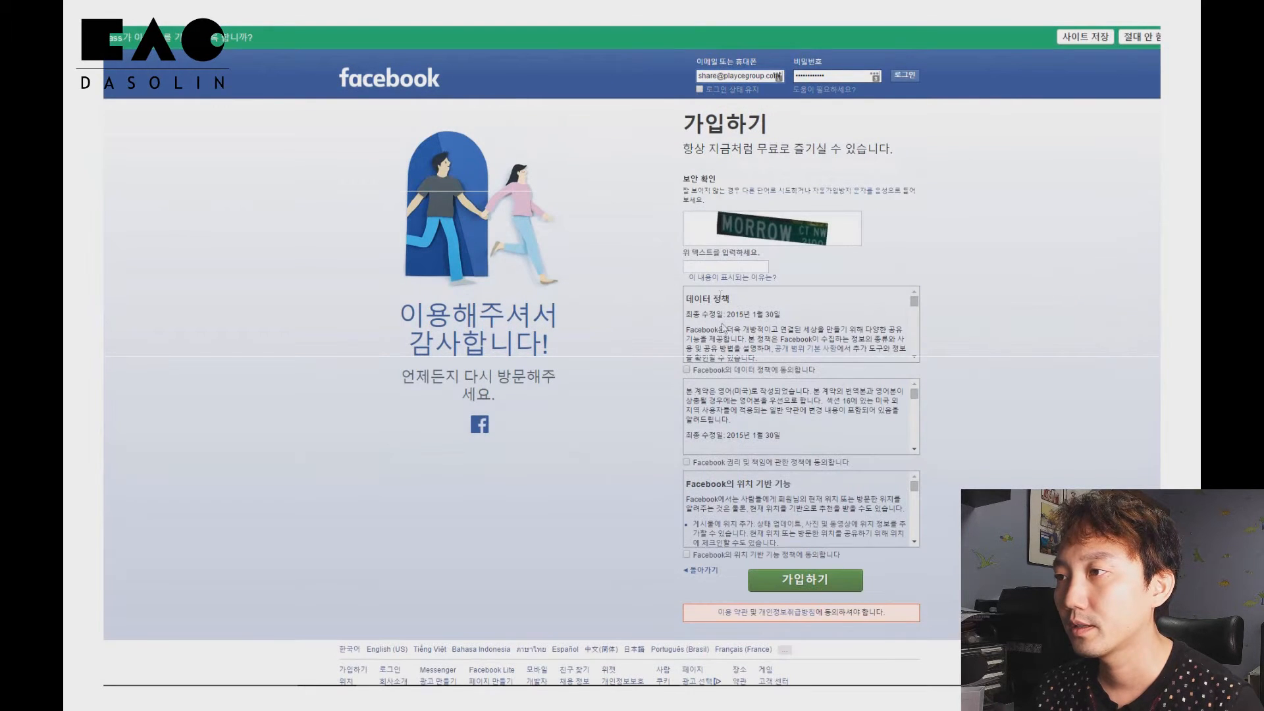
# Enter the security check text shown in the image
pyautogui.click(709, 265)
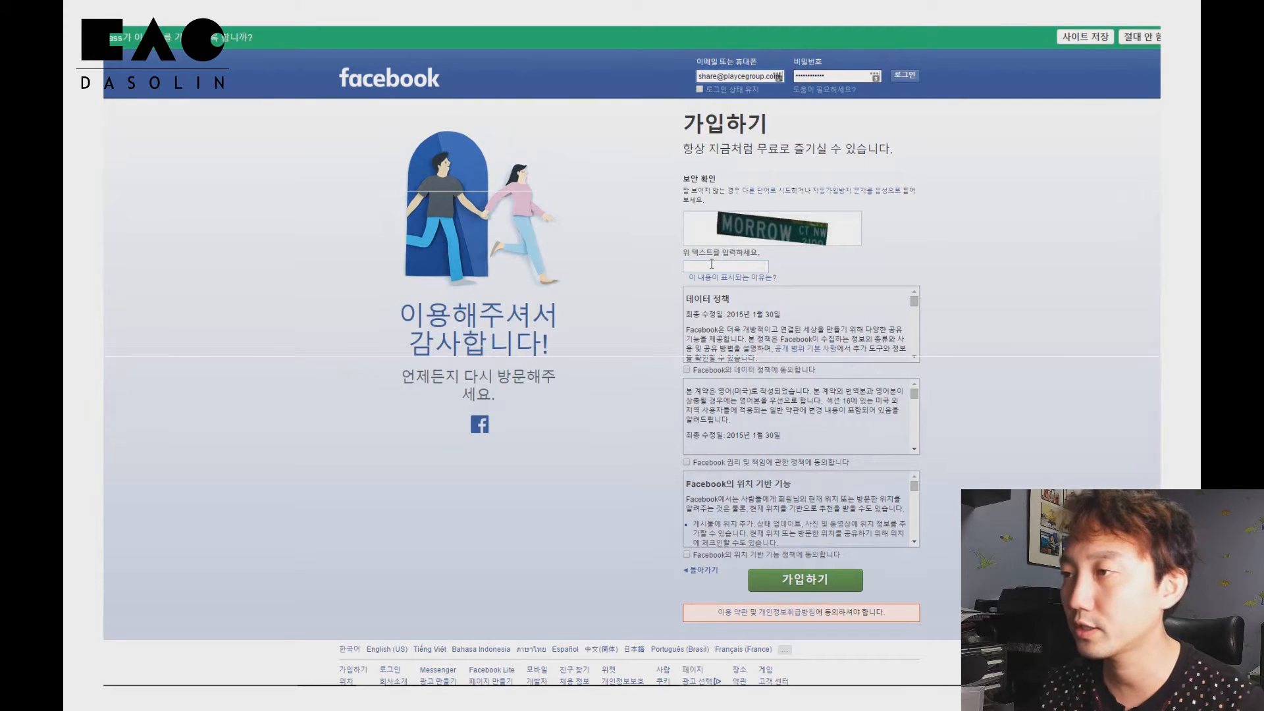
pyautogui.click(712, 264)
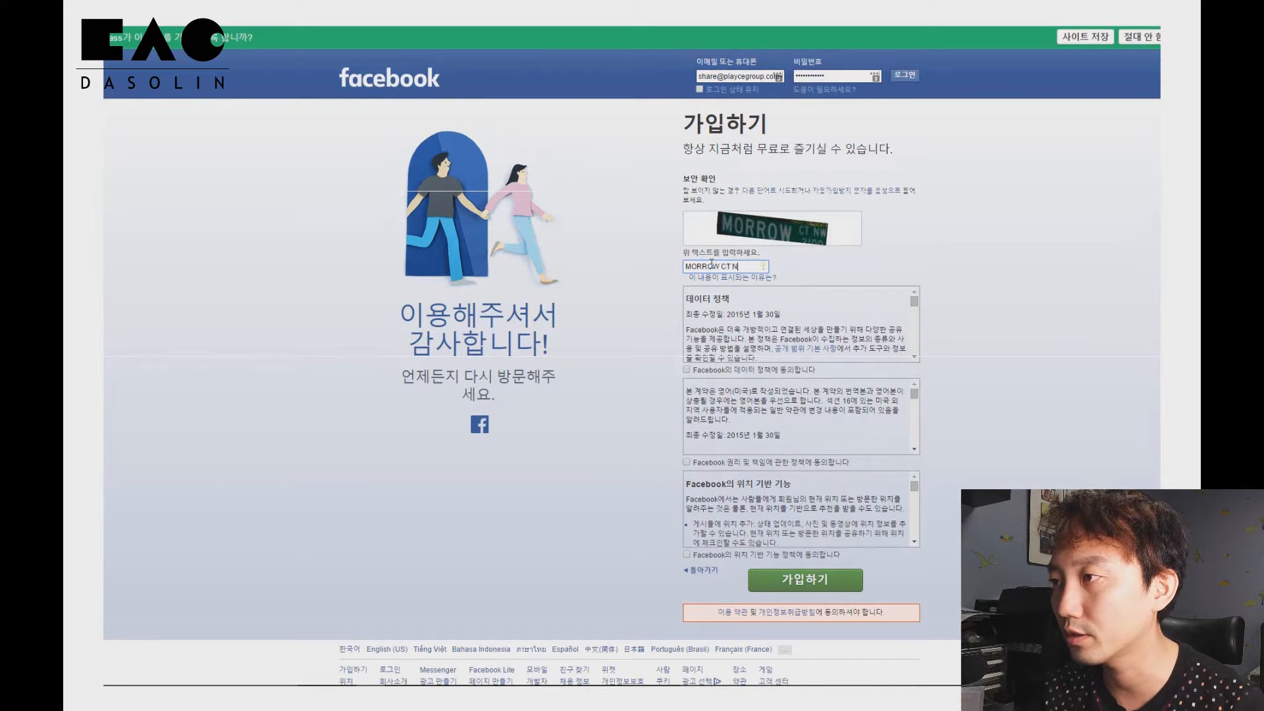
# Agree to the data policy, terms and location-based feature policy, and complete the sign-up
pyautogui.click(692, 370)
pyautogui.click(687, 462)
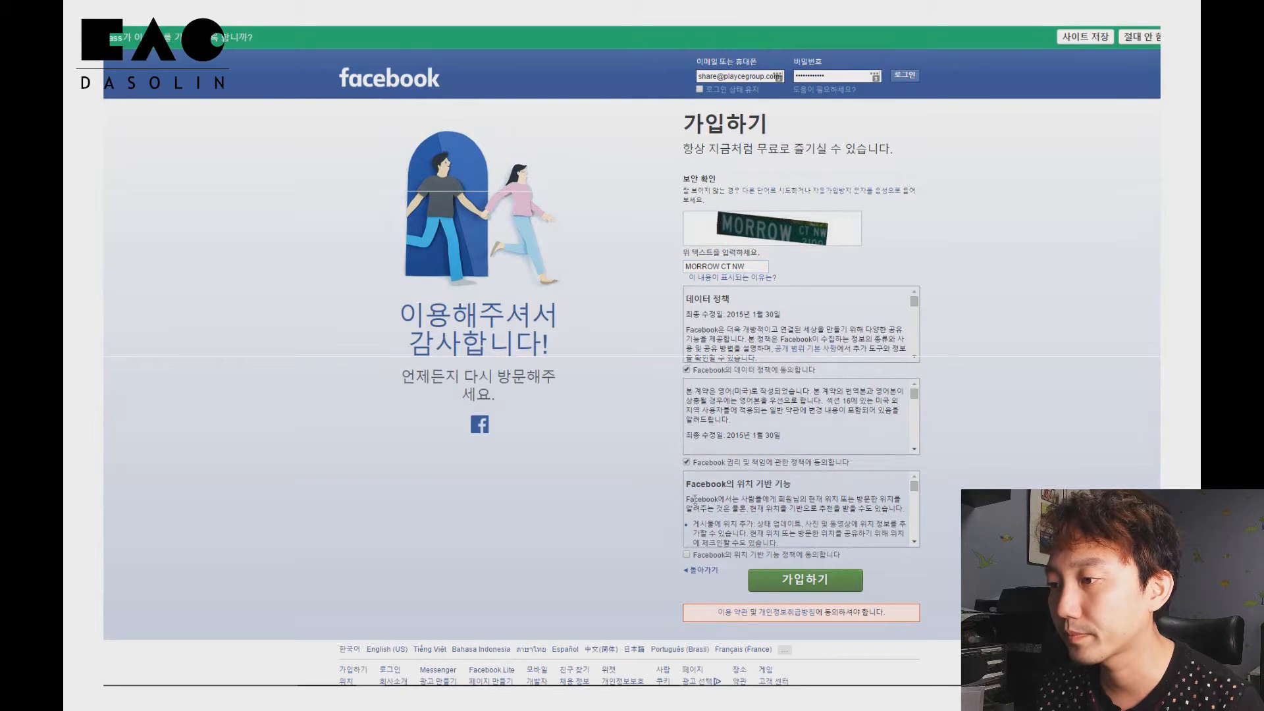
pyautogui.click(687, 555)
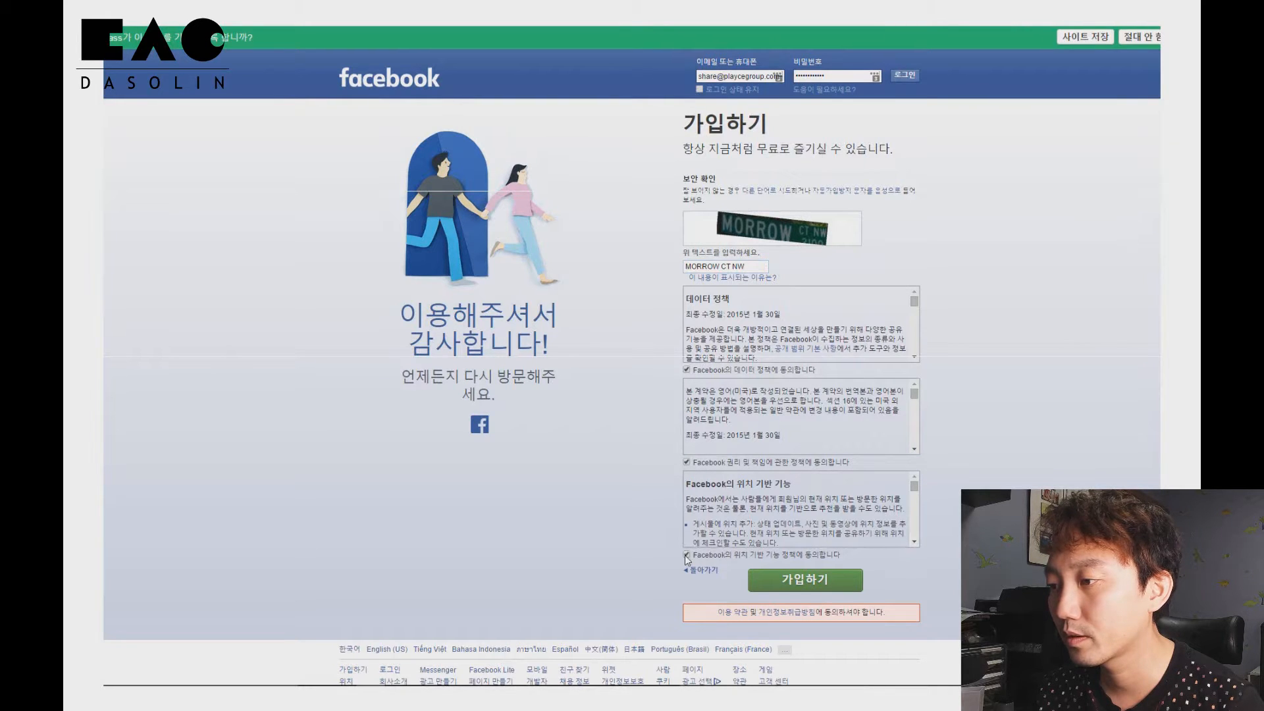
pyautogui.click(814, 583)
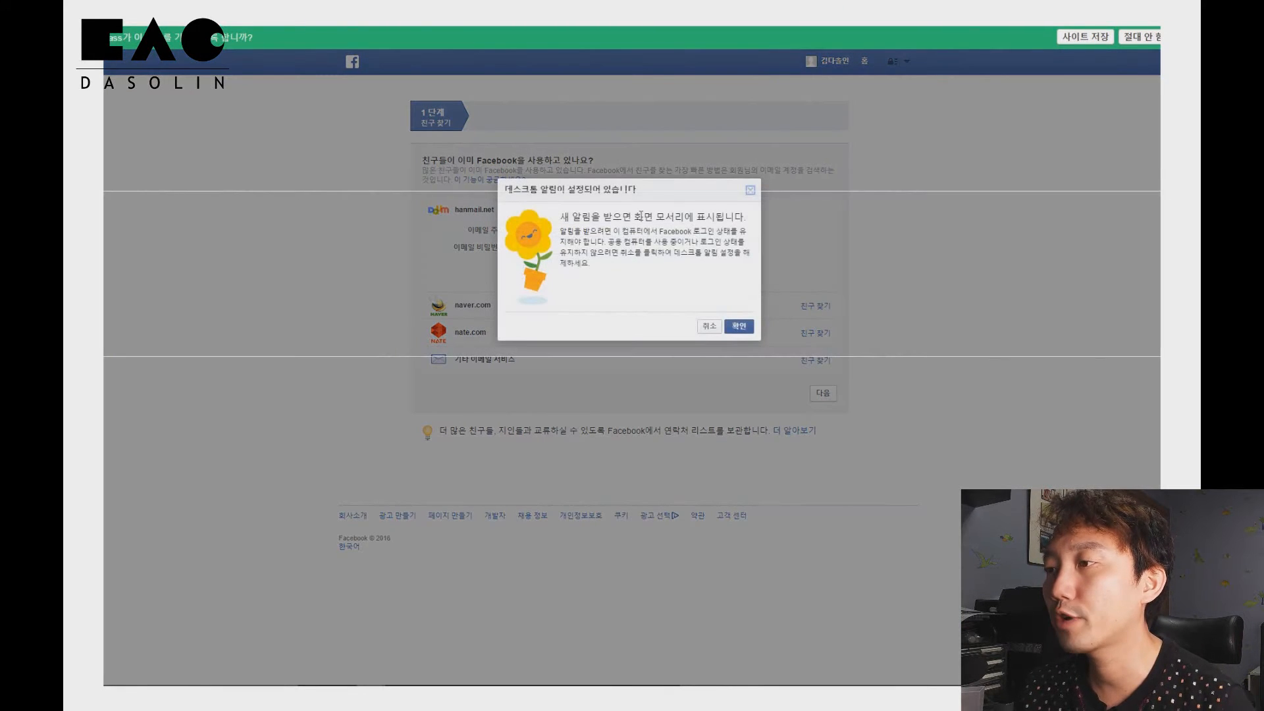
# Skip the find-friends step of the onboarding
pyautogui.click(731, 328)
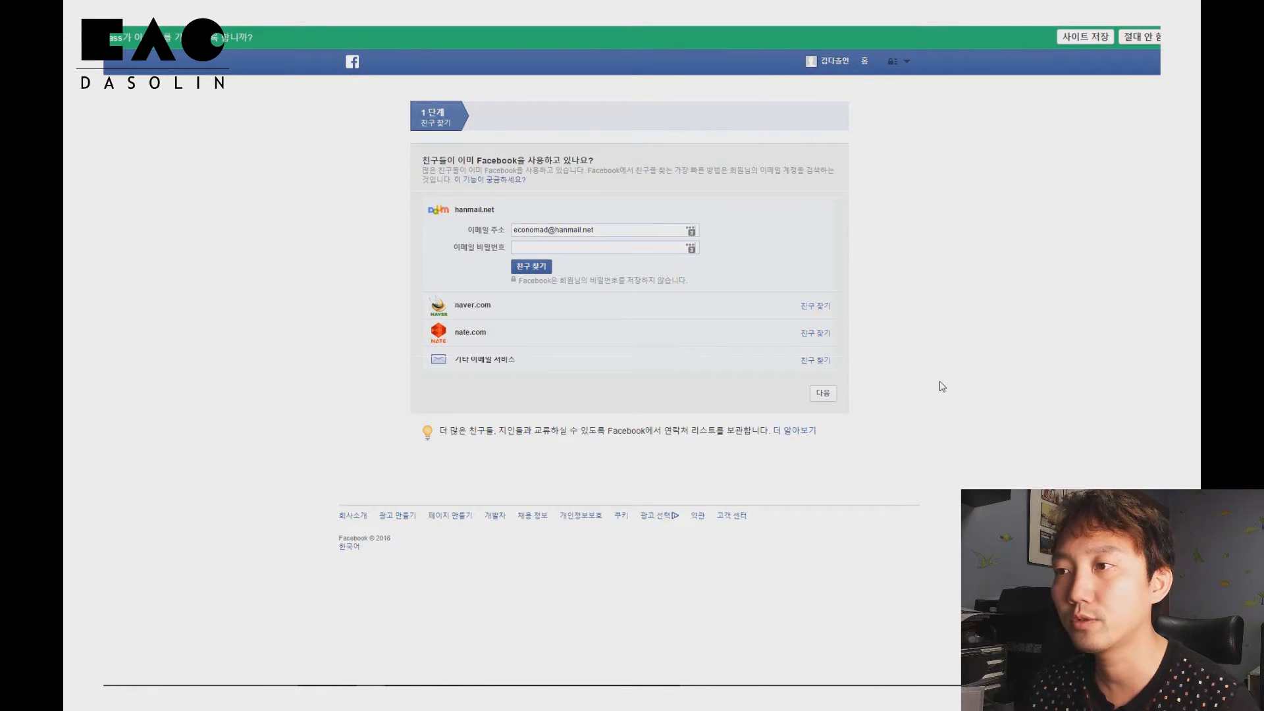
pyautogui.click(828, 397)
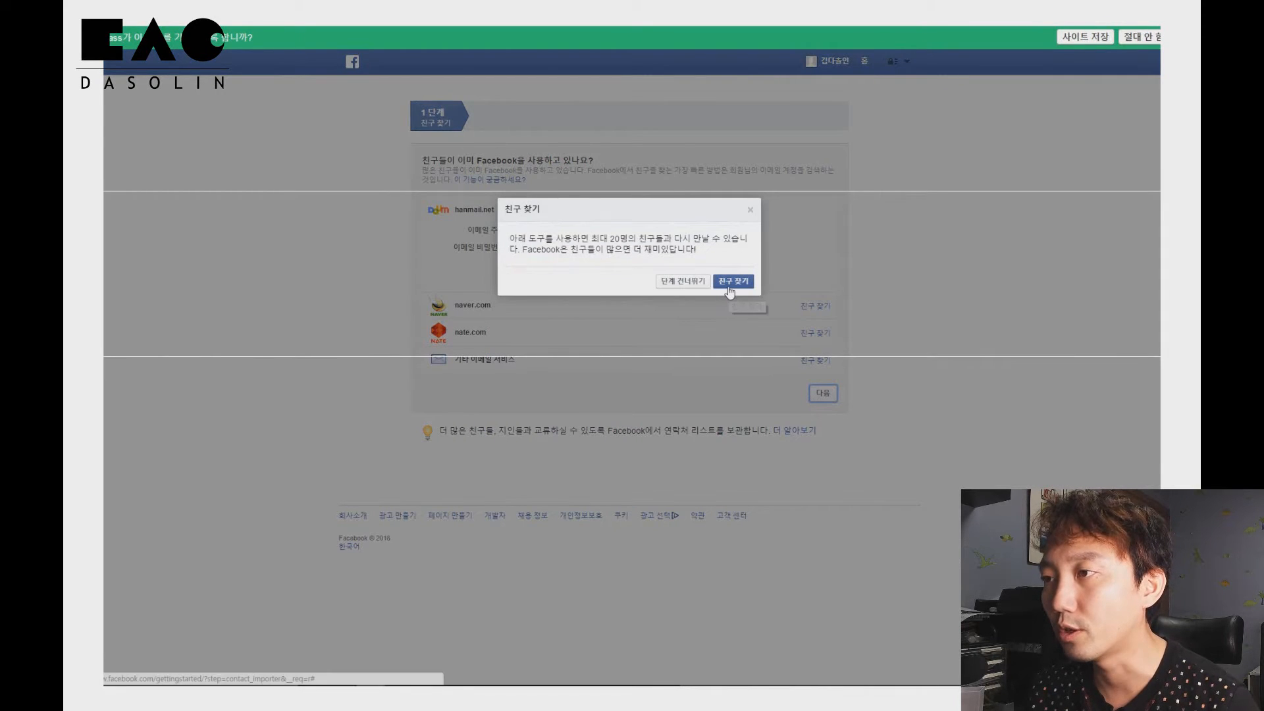
pyautogui.click(685, 282)
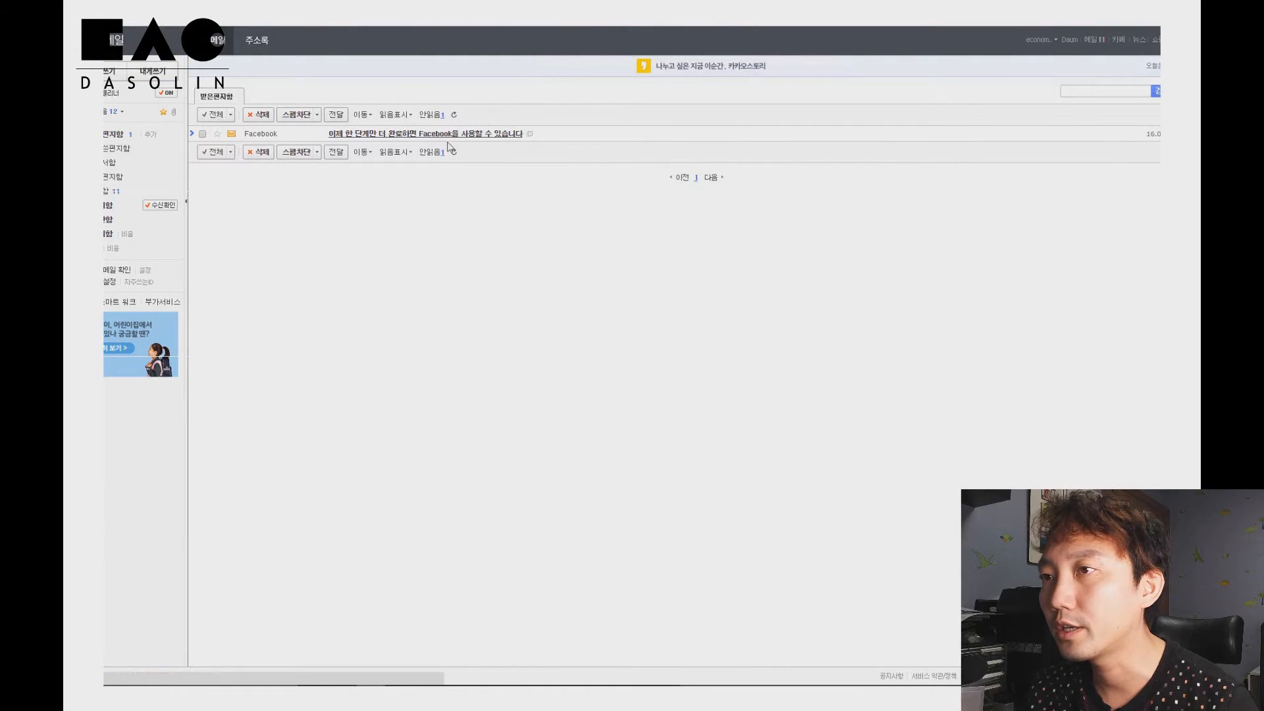
# Open the Facebook confirmation e-mail in the inbox and confirm the account
pyautogui.click(436, 134)
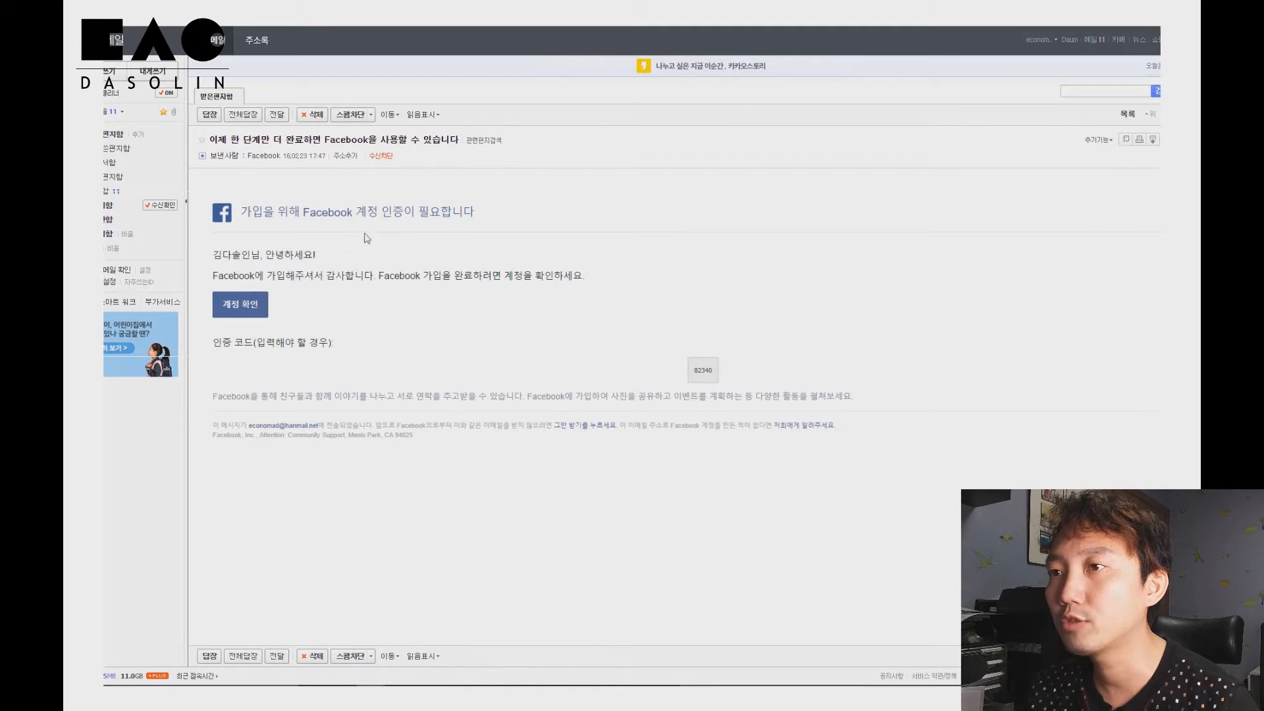
pyautogui.click(261, 308)
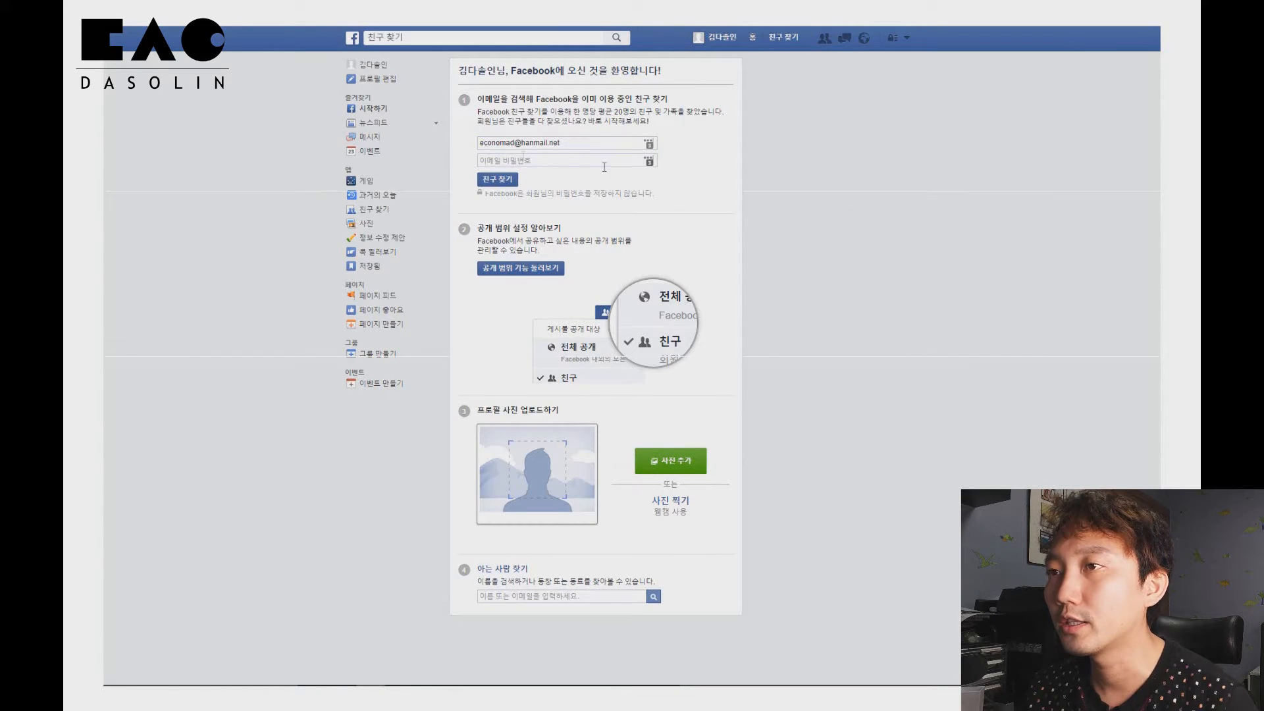
# Open the profile page and dismiss the add-profile-photo dialog
pyautogui.click(361, 65)
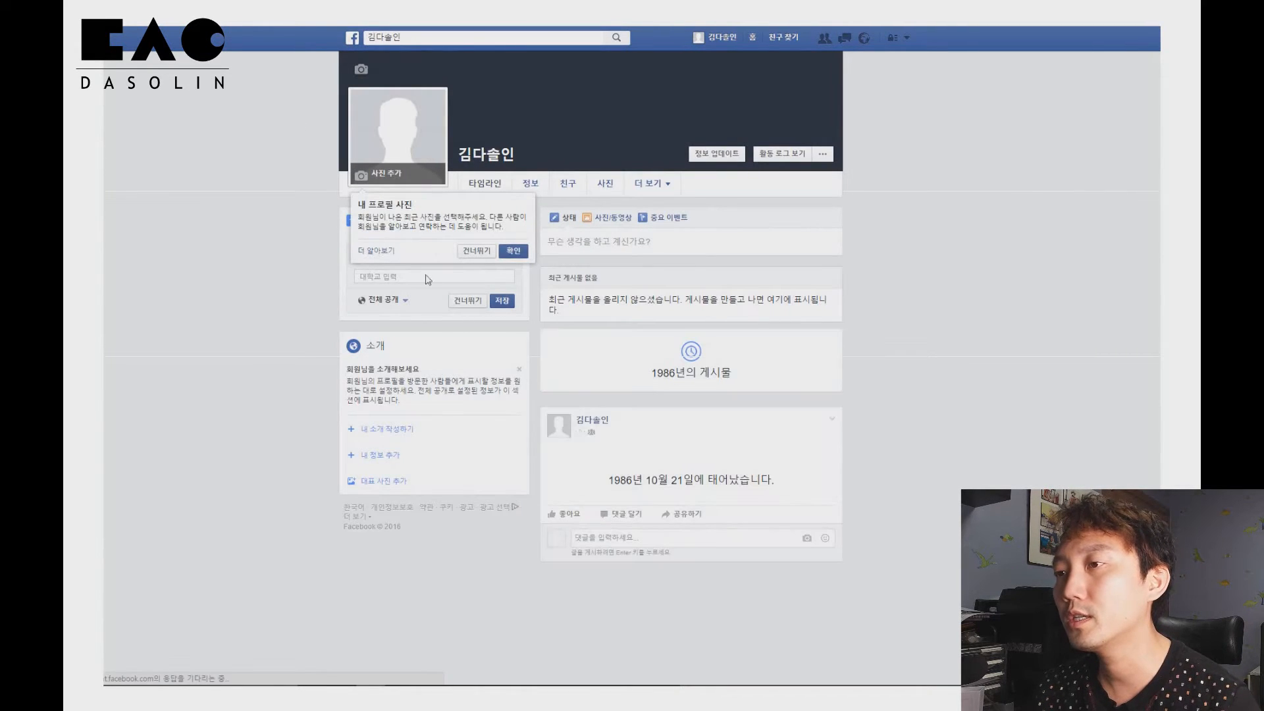
pyautogui.click(511, 258)
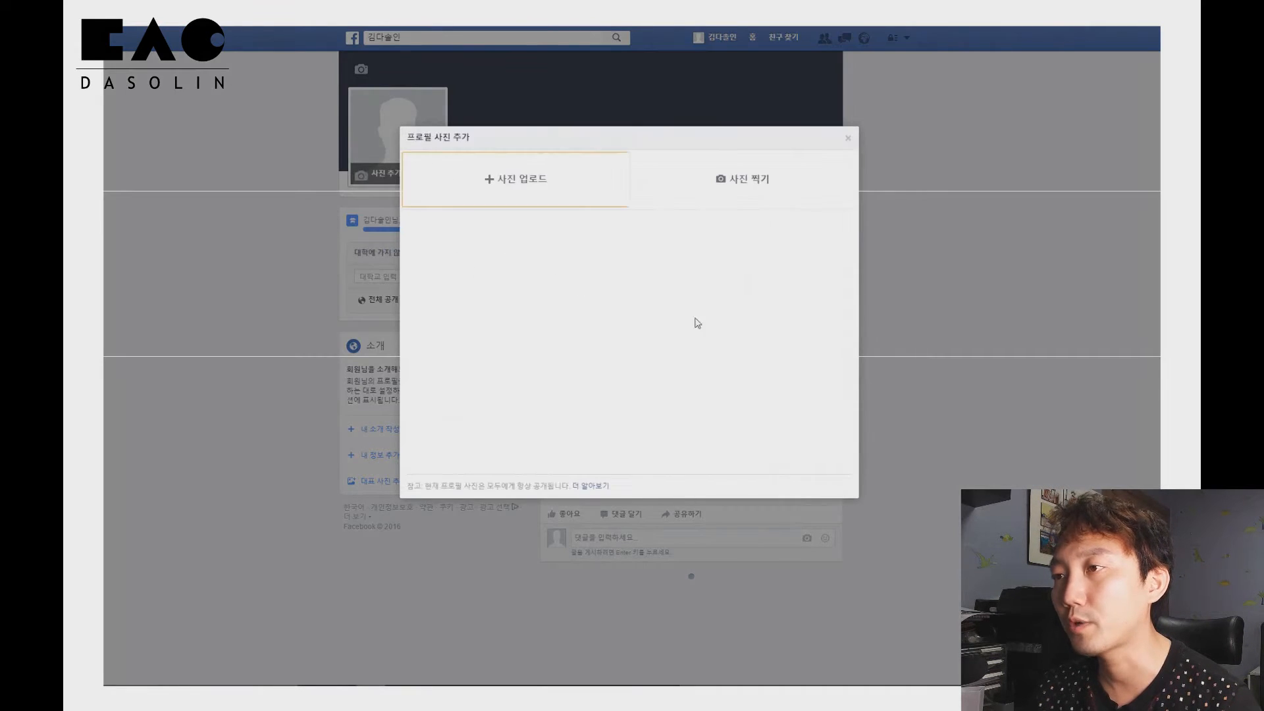
pyautogui.click(848, 138)
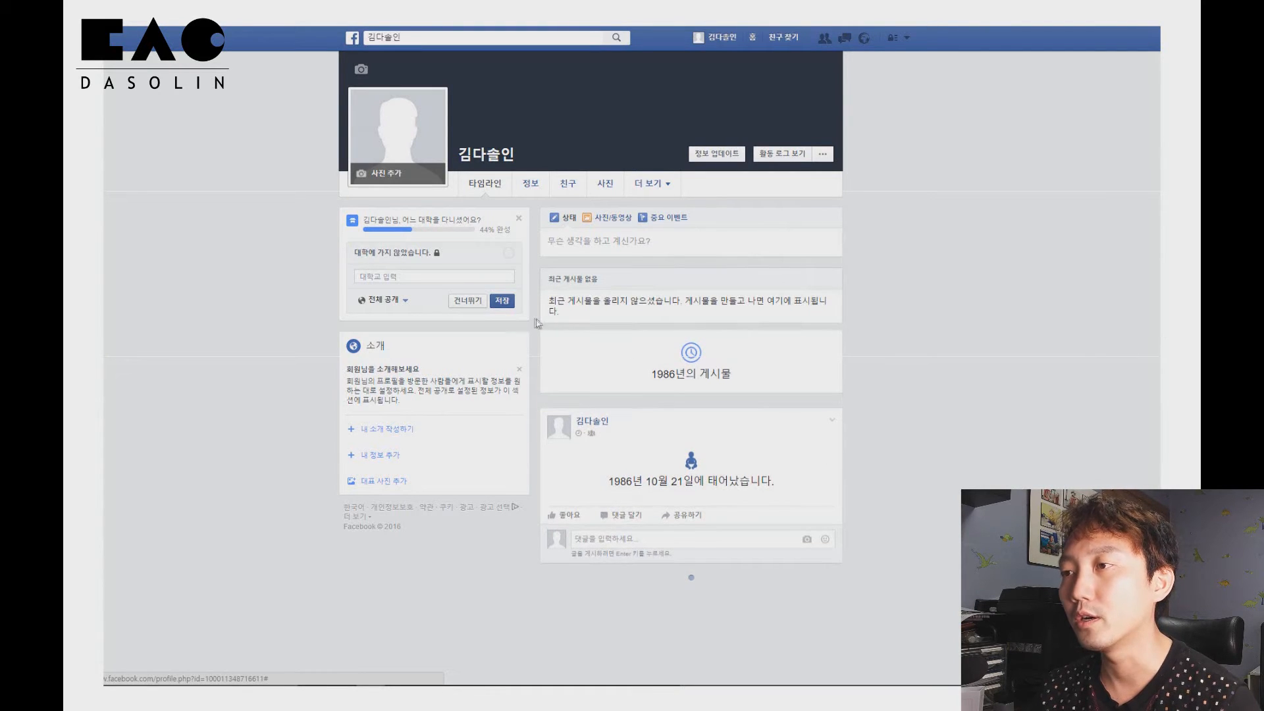
# Open the post composer and review the audience options for posts
pyautogui.click(574, 241)
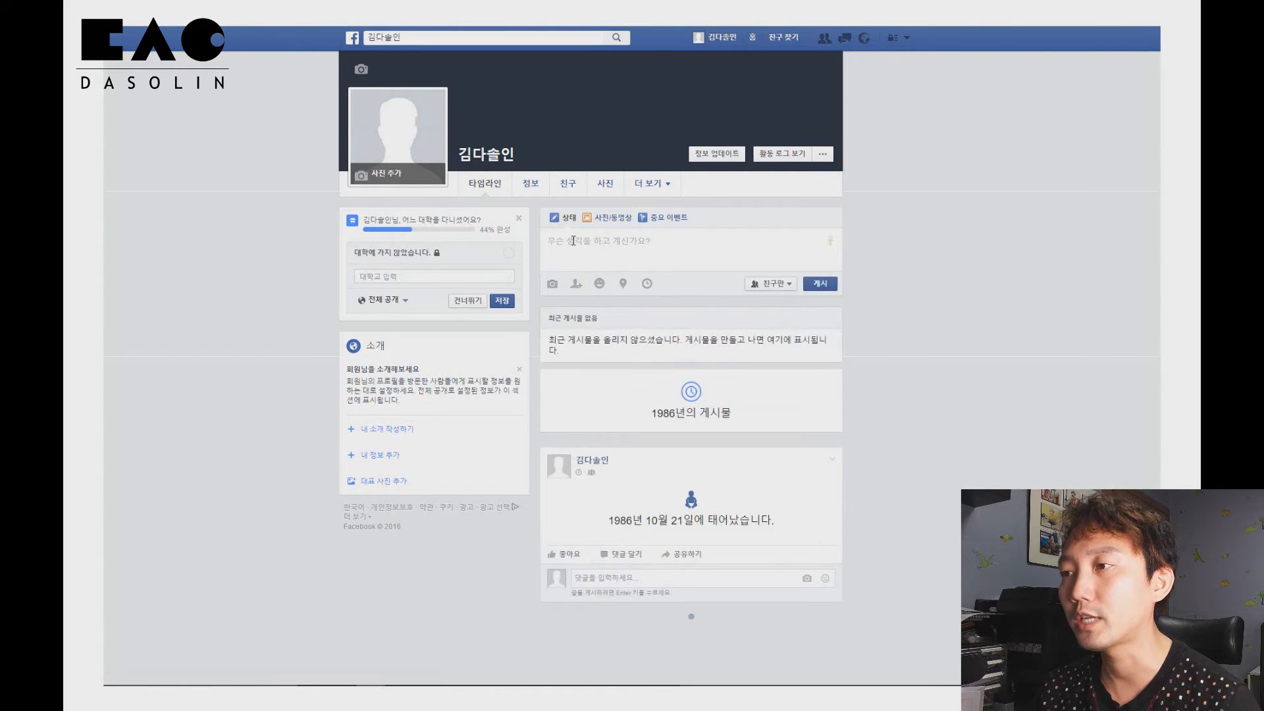
pyautogui.click(772, 283)
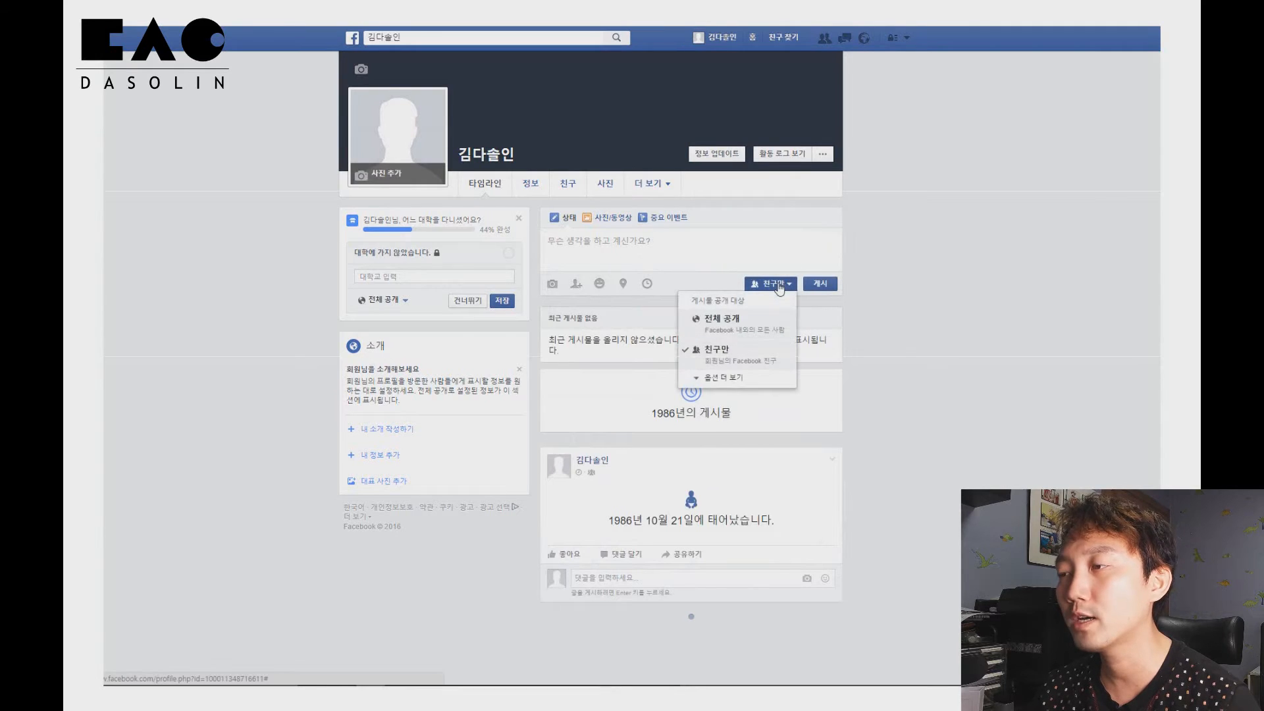
pyautogui.click(725, 378)
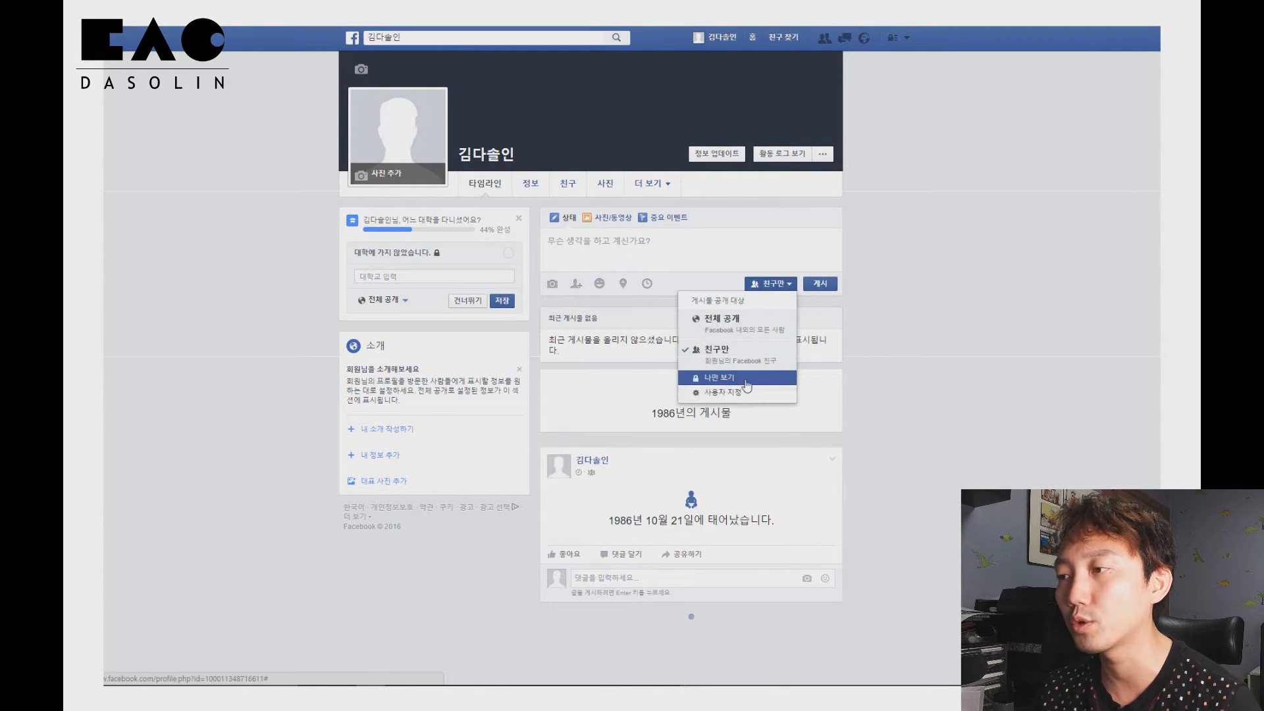
pyautogui.click(911, 368)
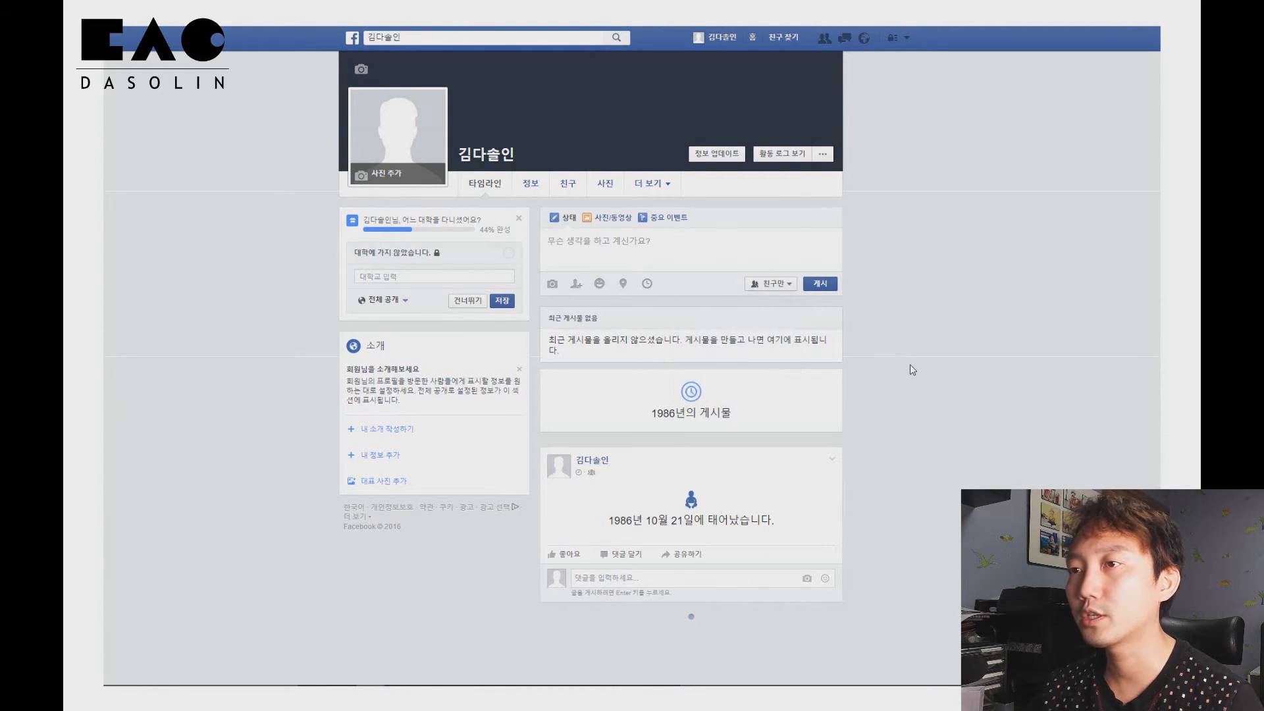
# Open the profile-photo upload and cover-photo prompts, then dismiss them
pyautogui.click(388, 174)
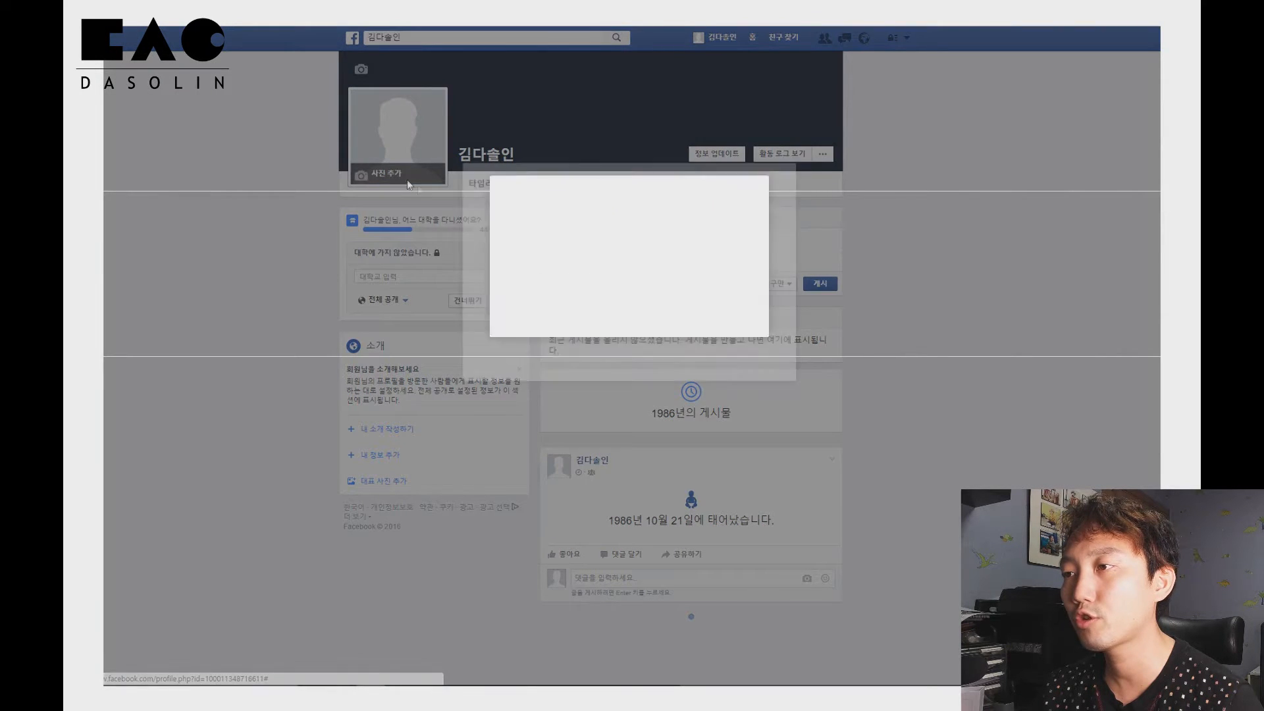
pyautogui.click(849, 149)
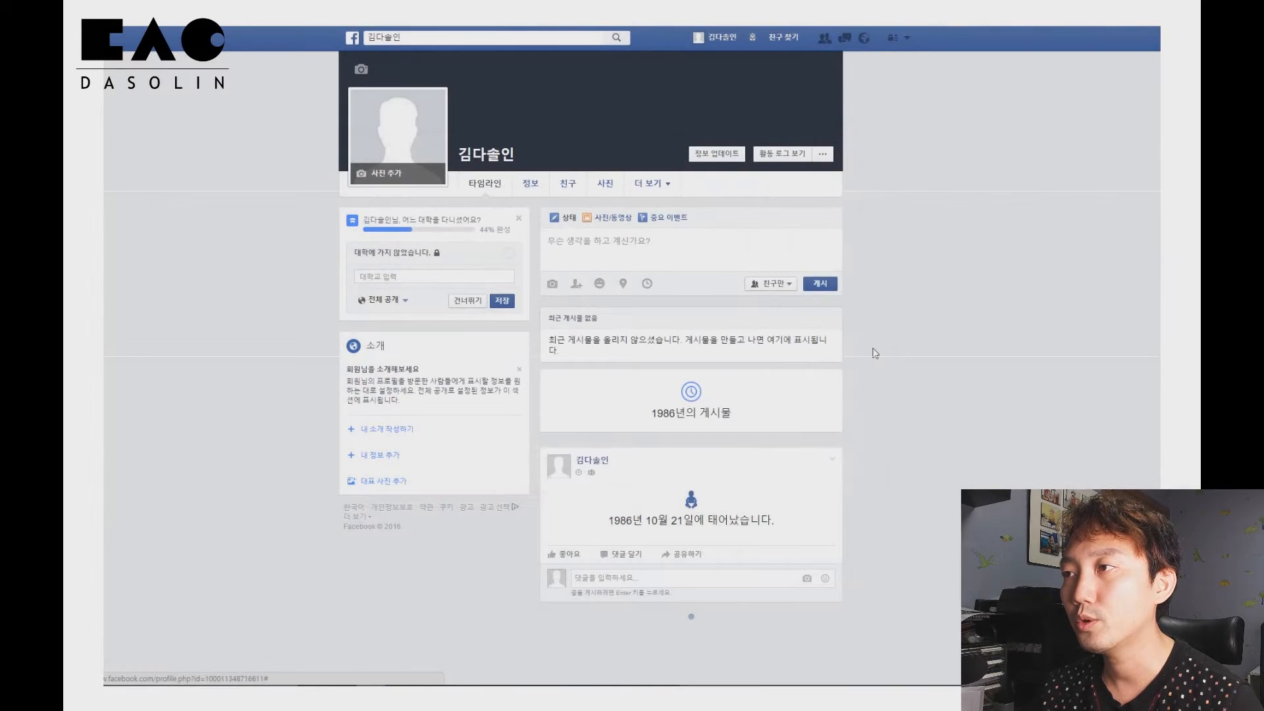
pyautogui.click(358, 70)
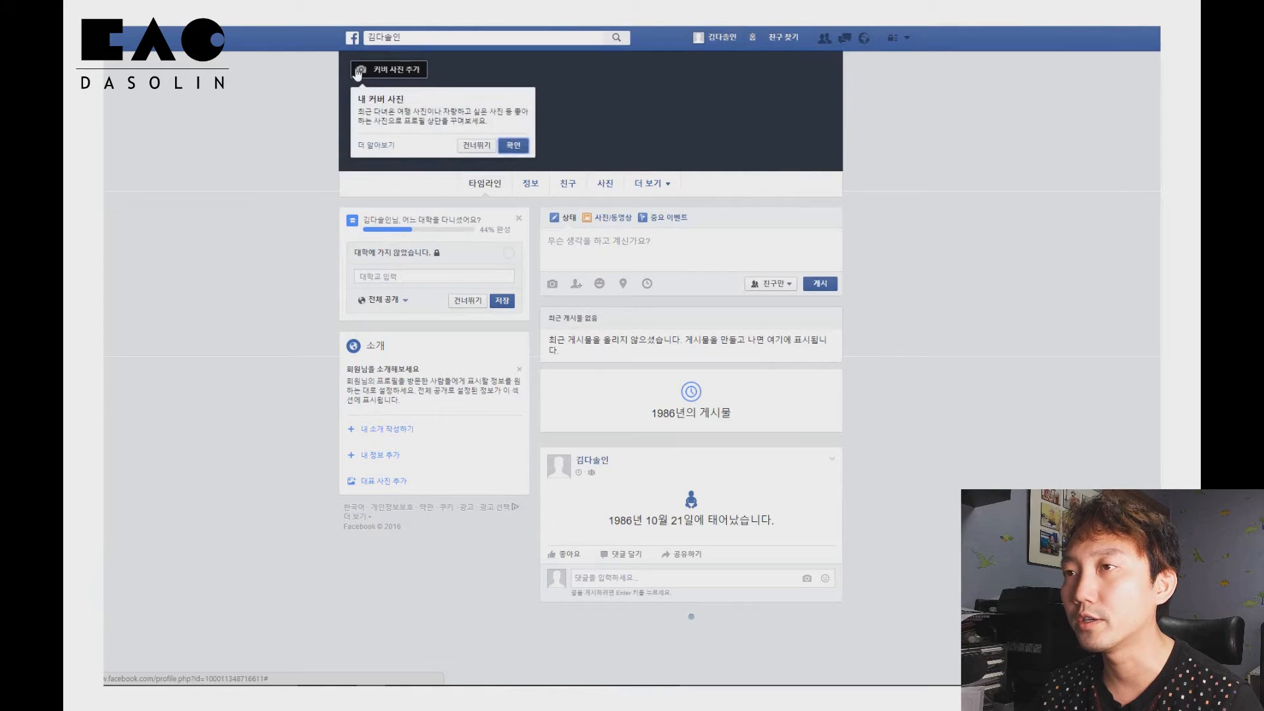
pyautogui.click(512, 146)
pyautogui.click(294, 295)
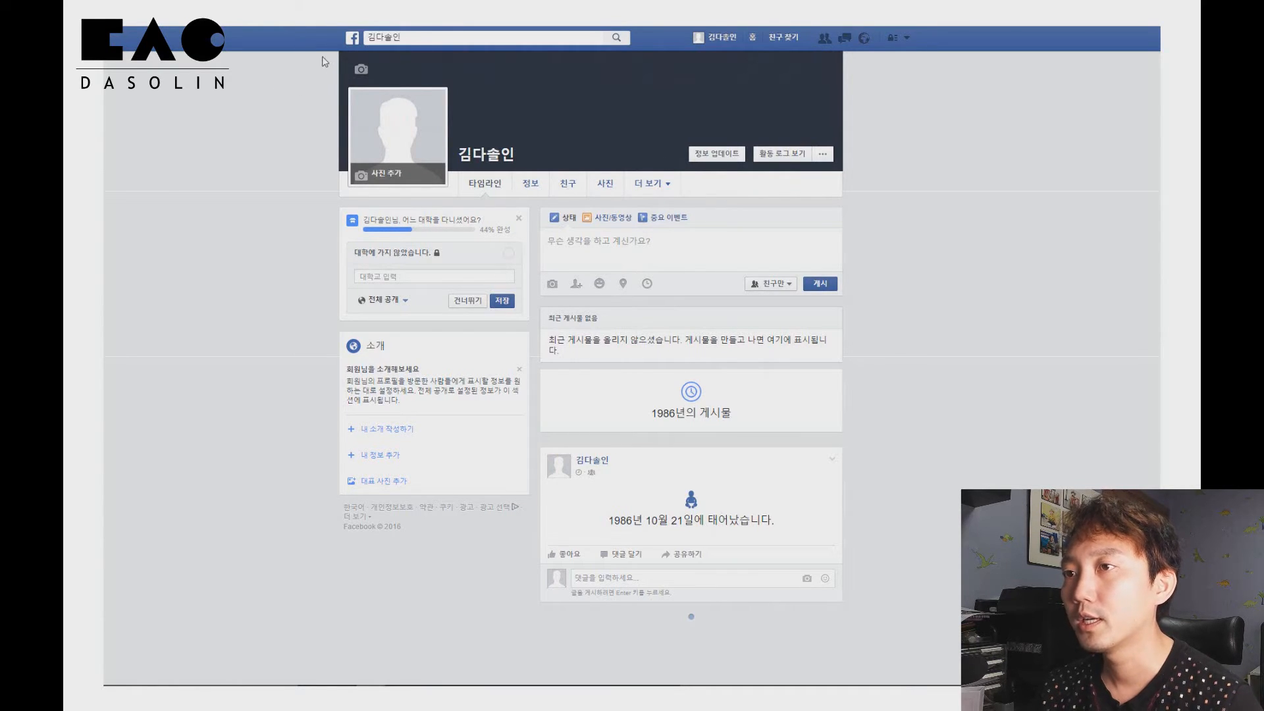
# Open the Create Page screen and review the category lists for the business/place and company/institution page types
pyautogui.click(353, 38)
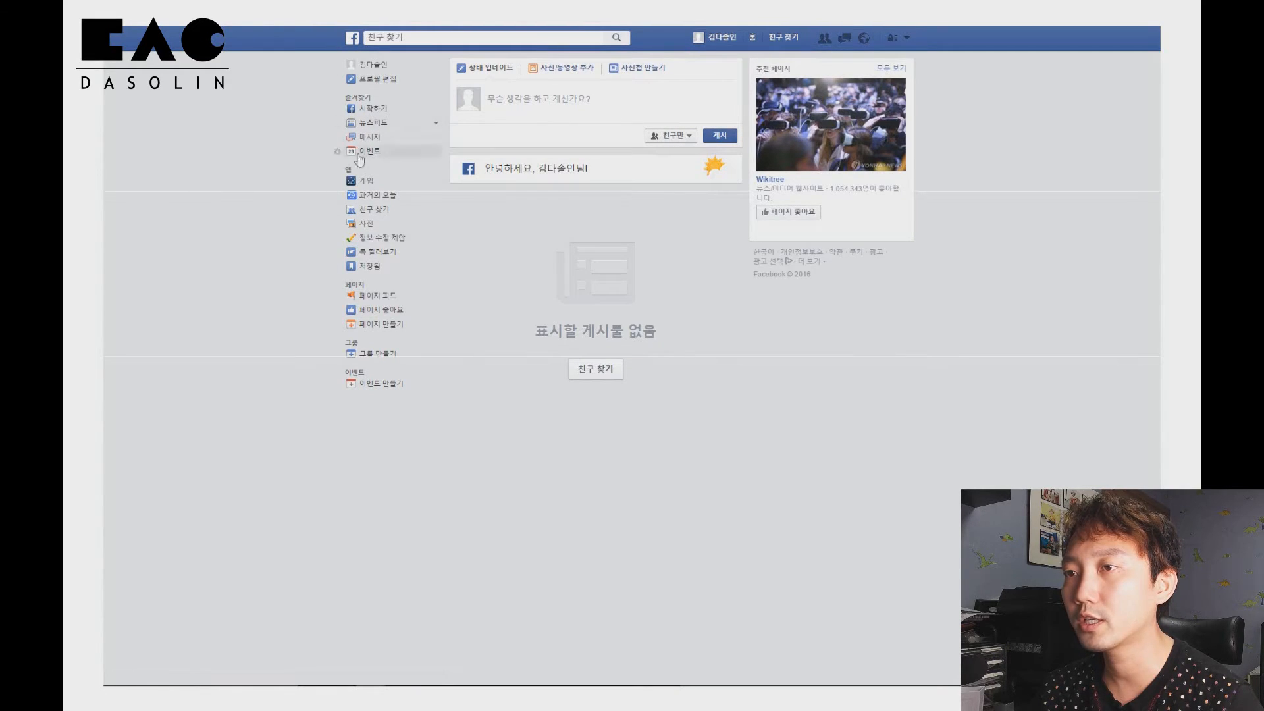
pyautogui.click(369, 329)
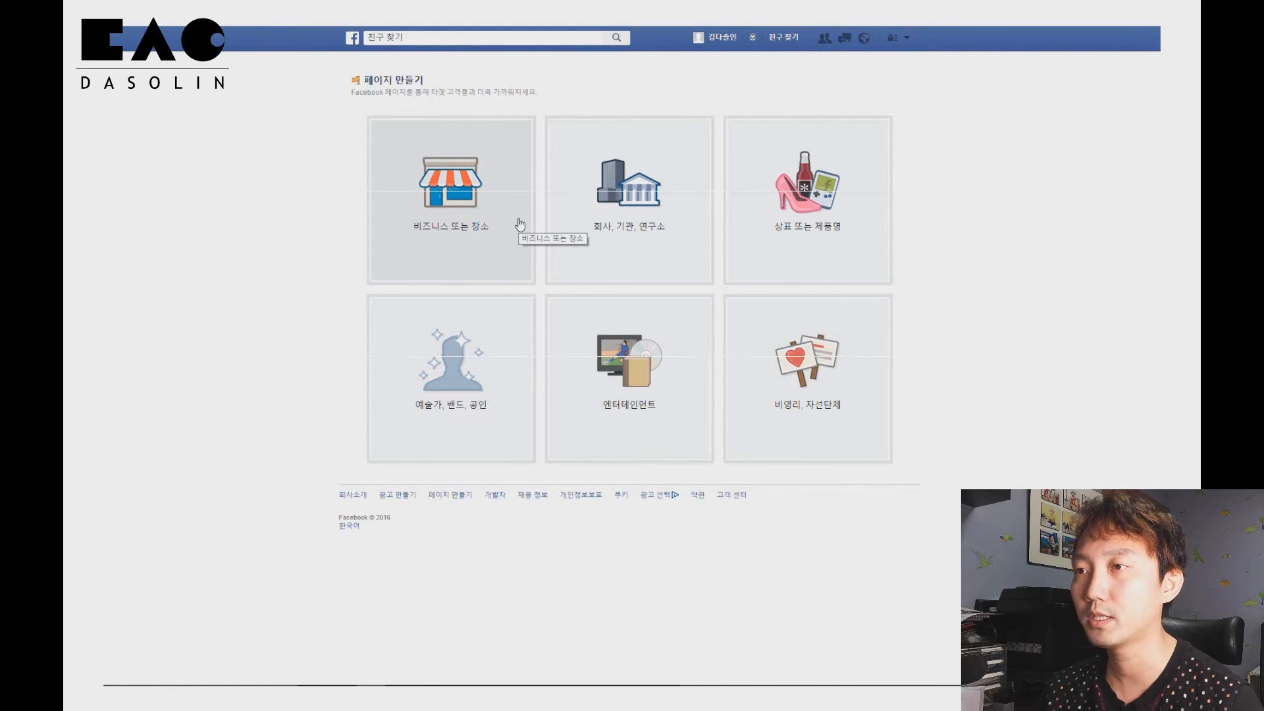
pyautogui.click(492, 225)
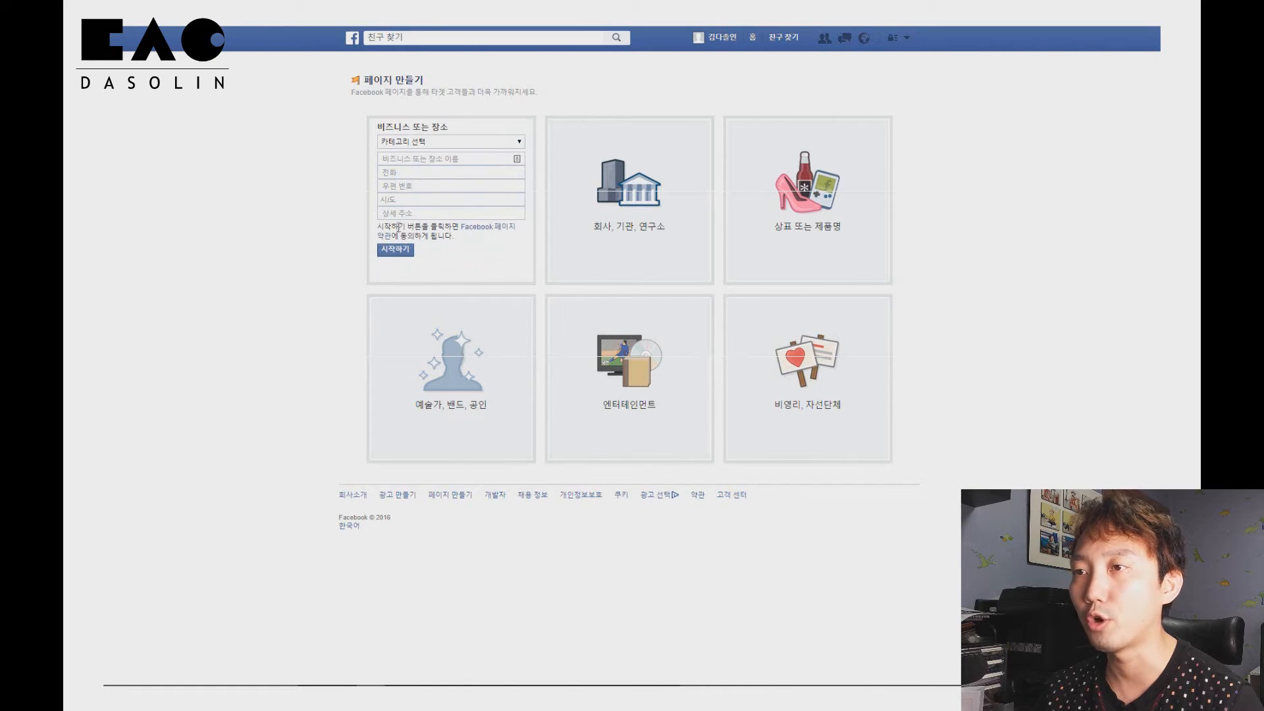
pyautogui.click(417, 143)
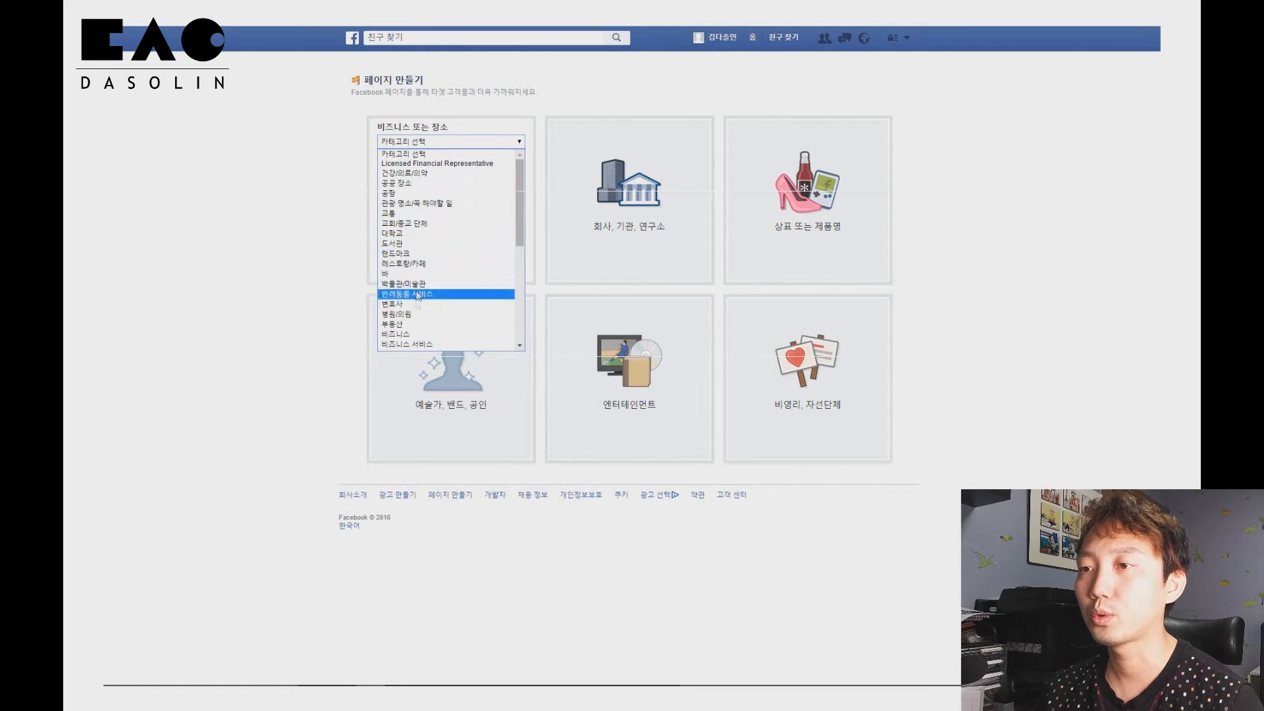
pyautogui.click(321, 194)
pyautogui.click(629, 221)
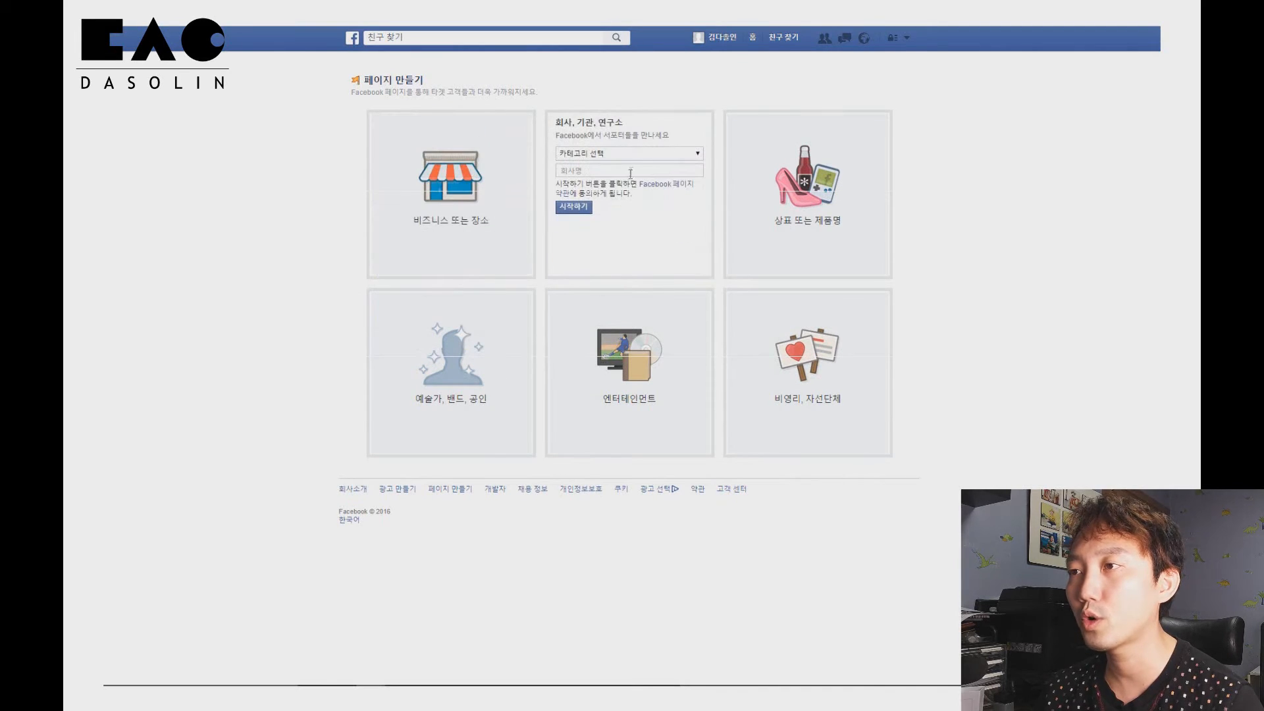
pyautogui.click(638, 154)
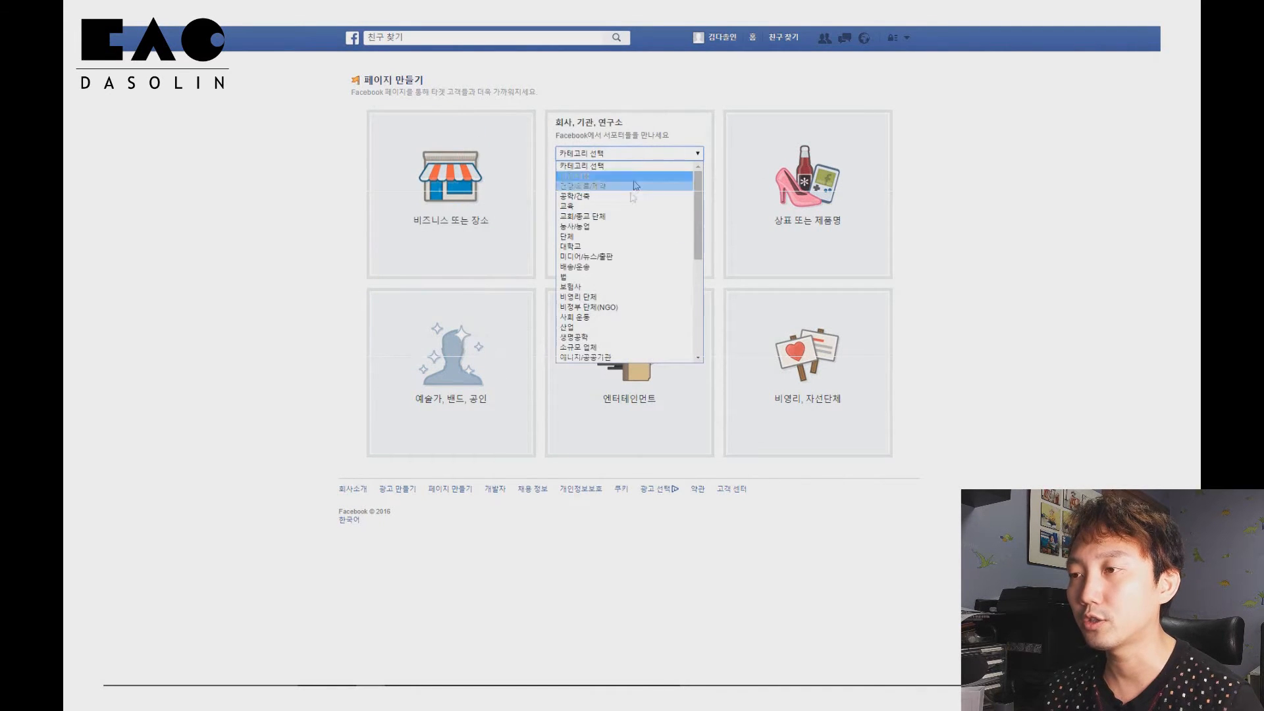
pyautogui.scroll(-6, 617, 347)
pyautogui.click(619, 347)
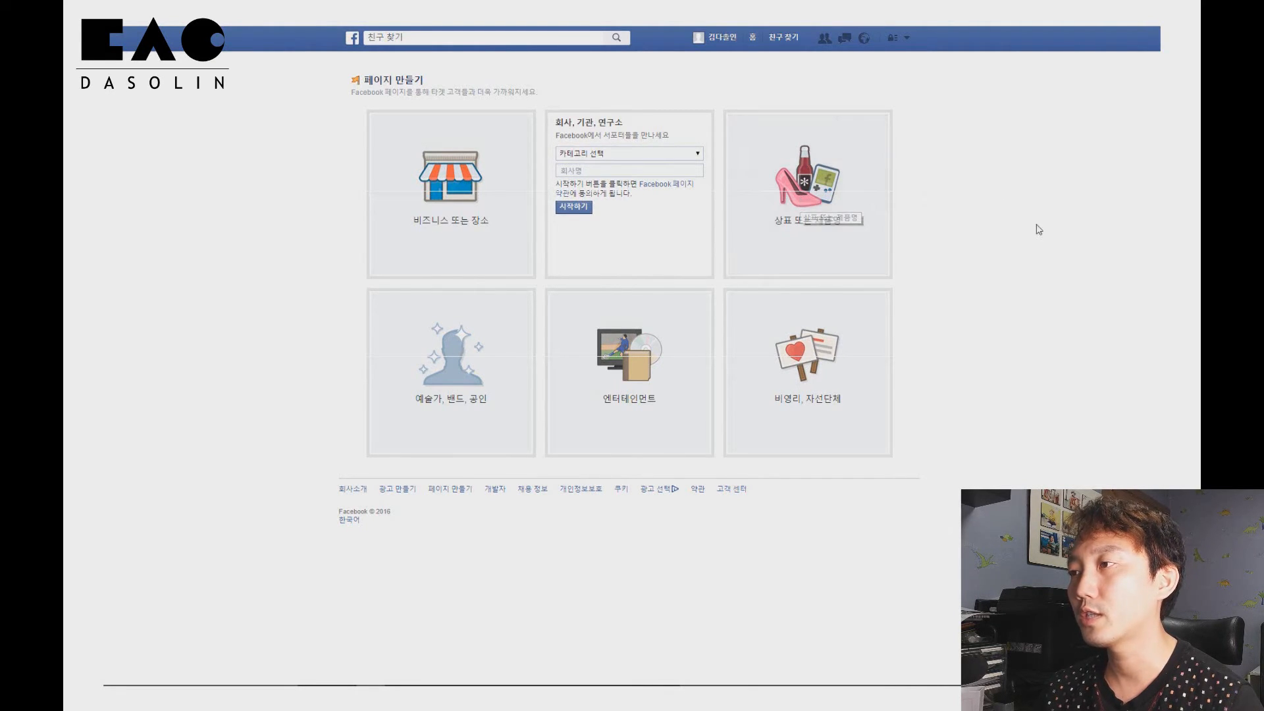
# Review the category lists for the brand/product, artist/band/public figure and entertainment page types
pyautogui.click(804, 172)
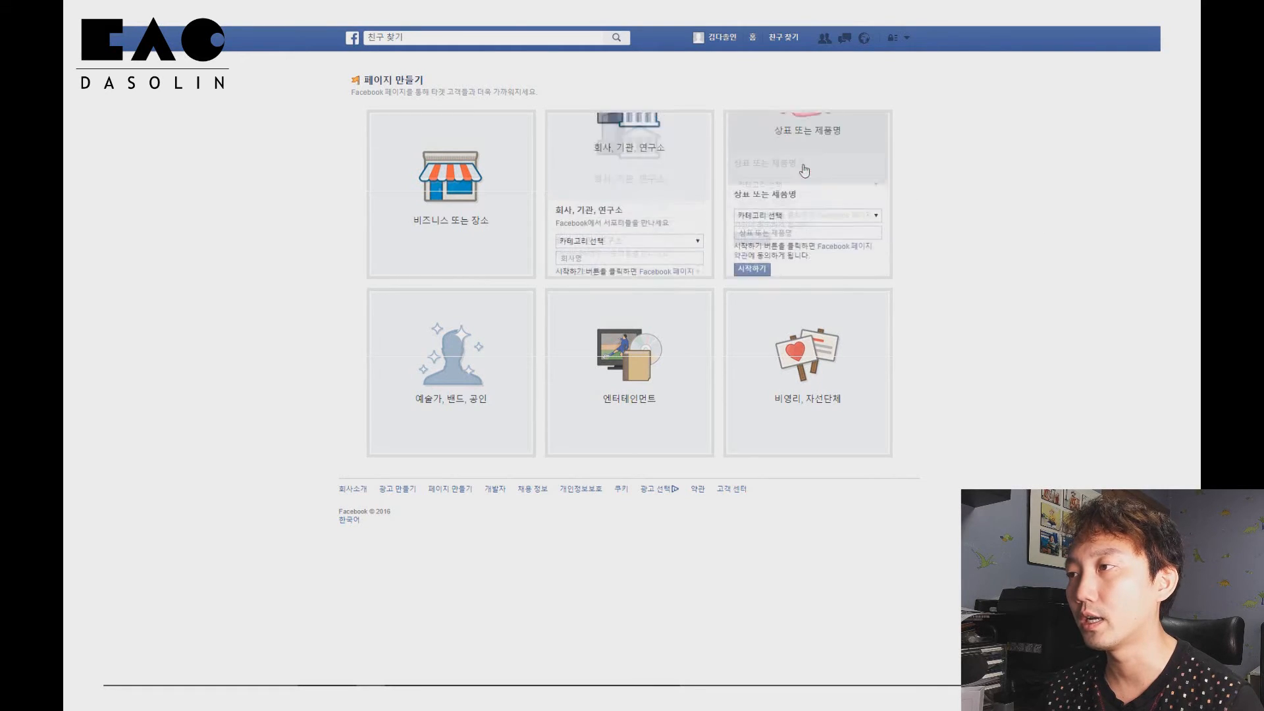
pyautogui.click(810, 147)
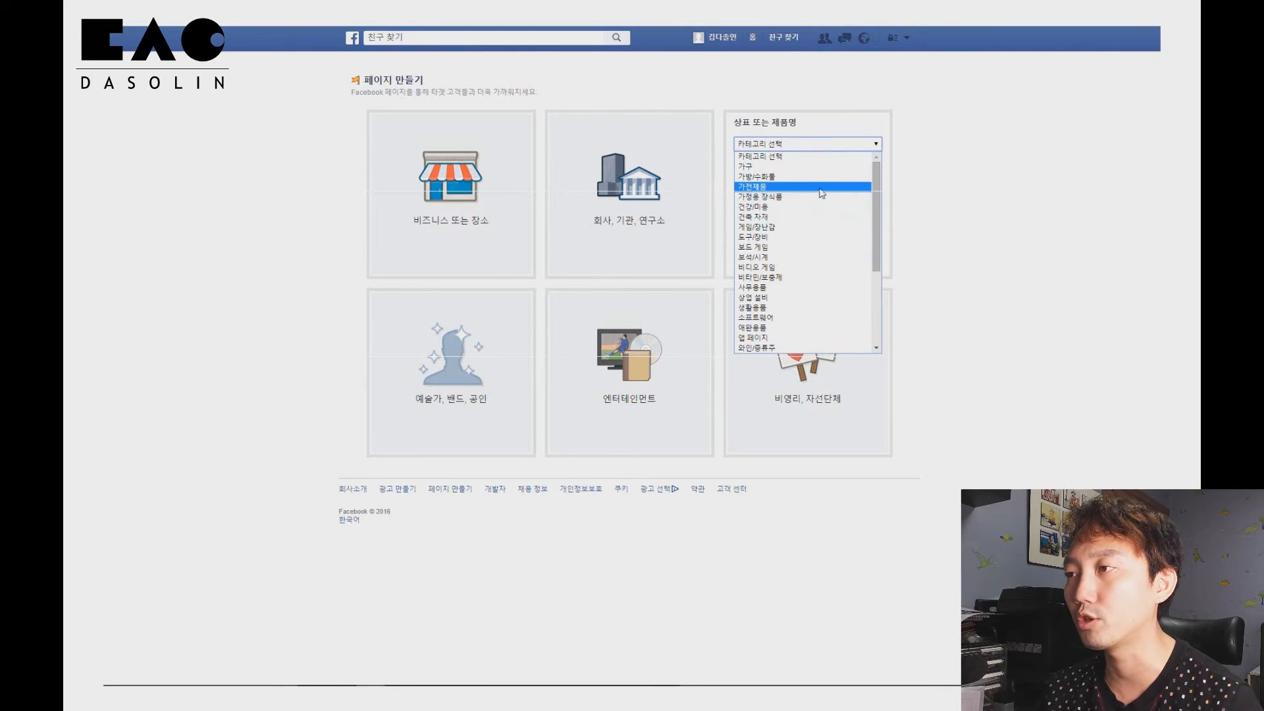
pyautogui.scroll(-4, 823, 196)
pyautogui.click(989, 194)
pyautogui.click(791, 160)
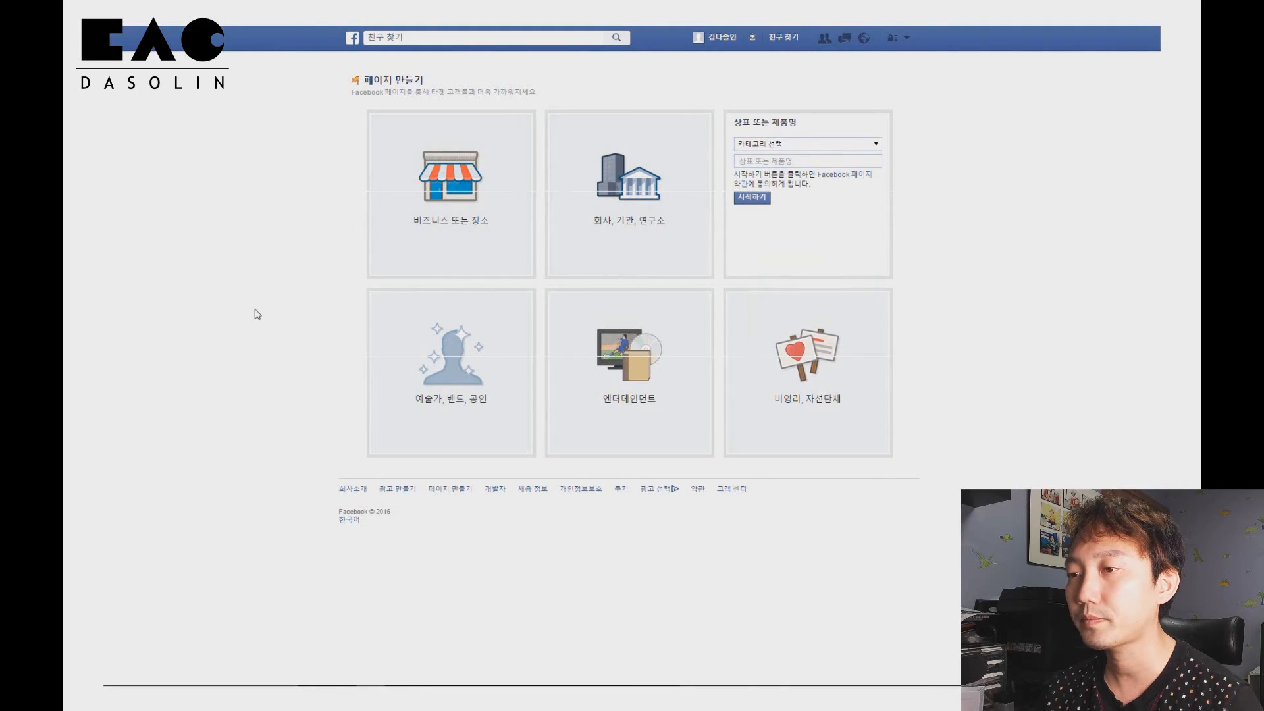
pyautogui.click(475, 398)
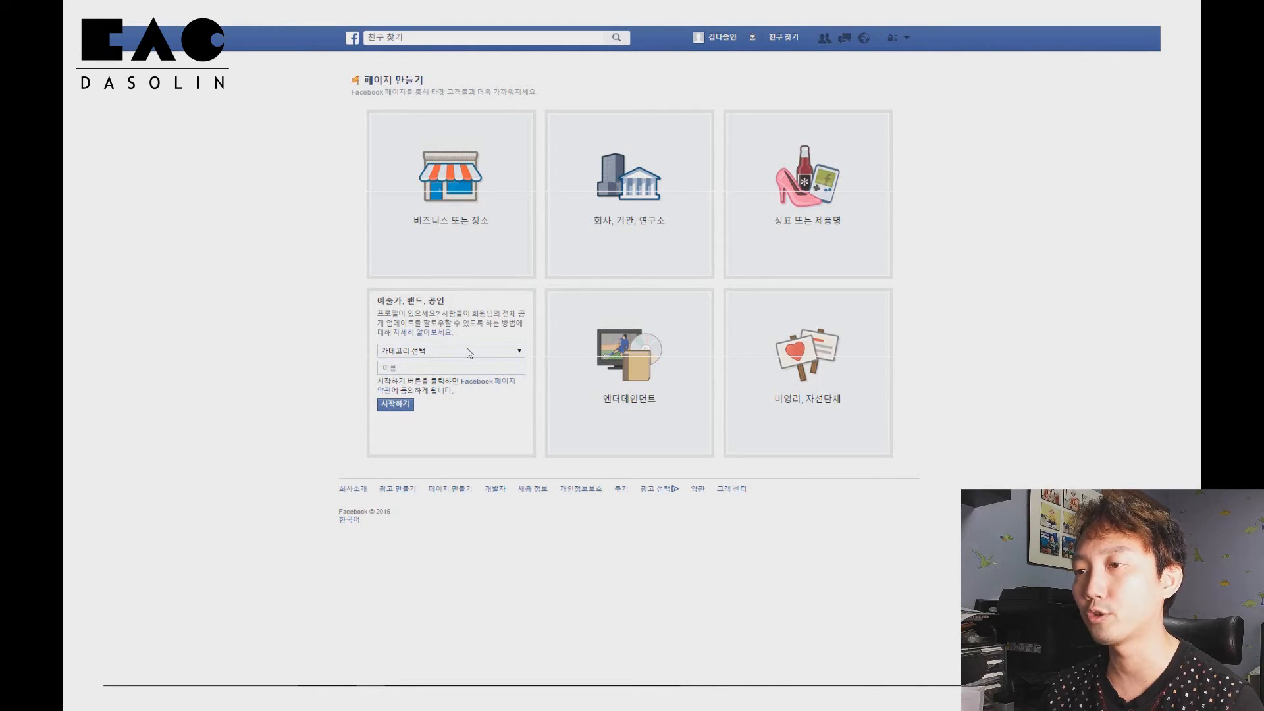
pyautogui.click(470, 353)
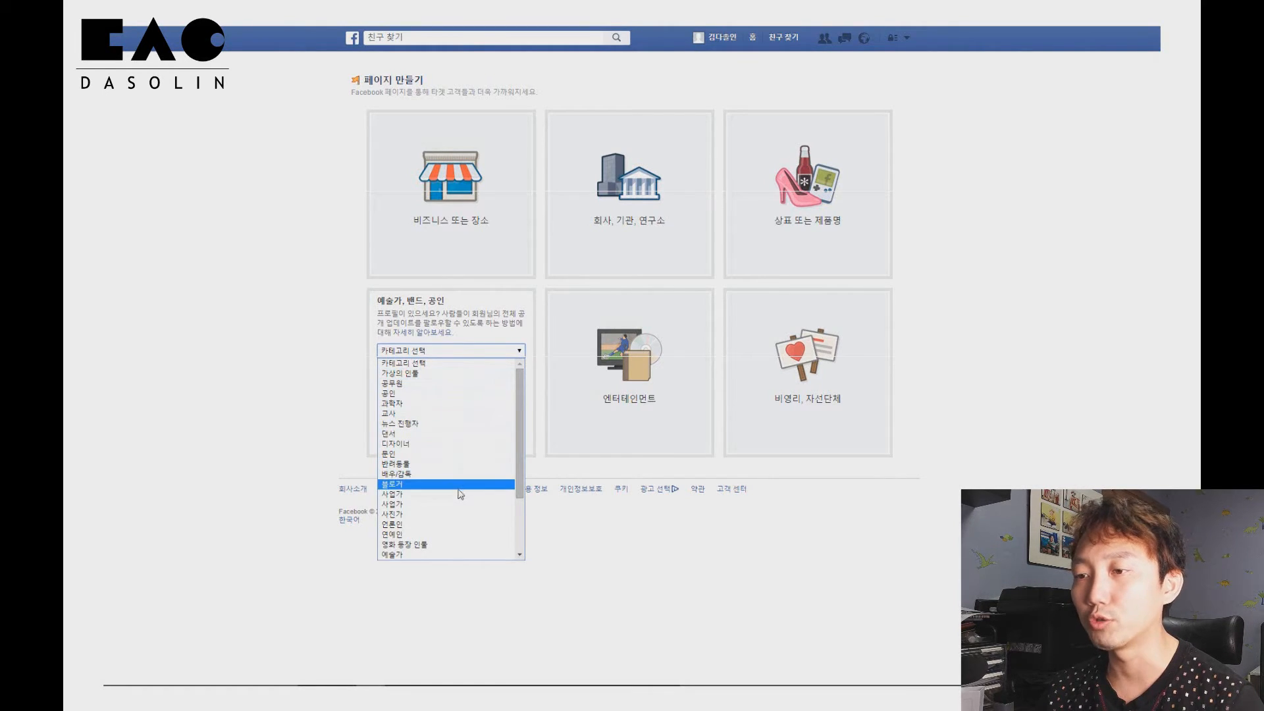
pyautogui.scroll(-3, 455, 513)
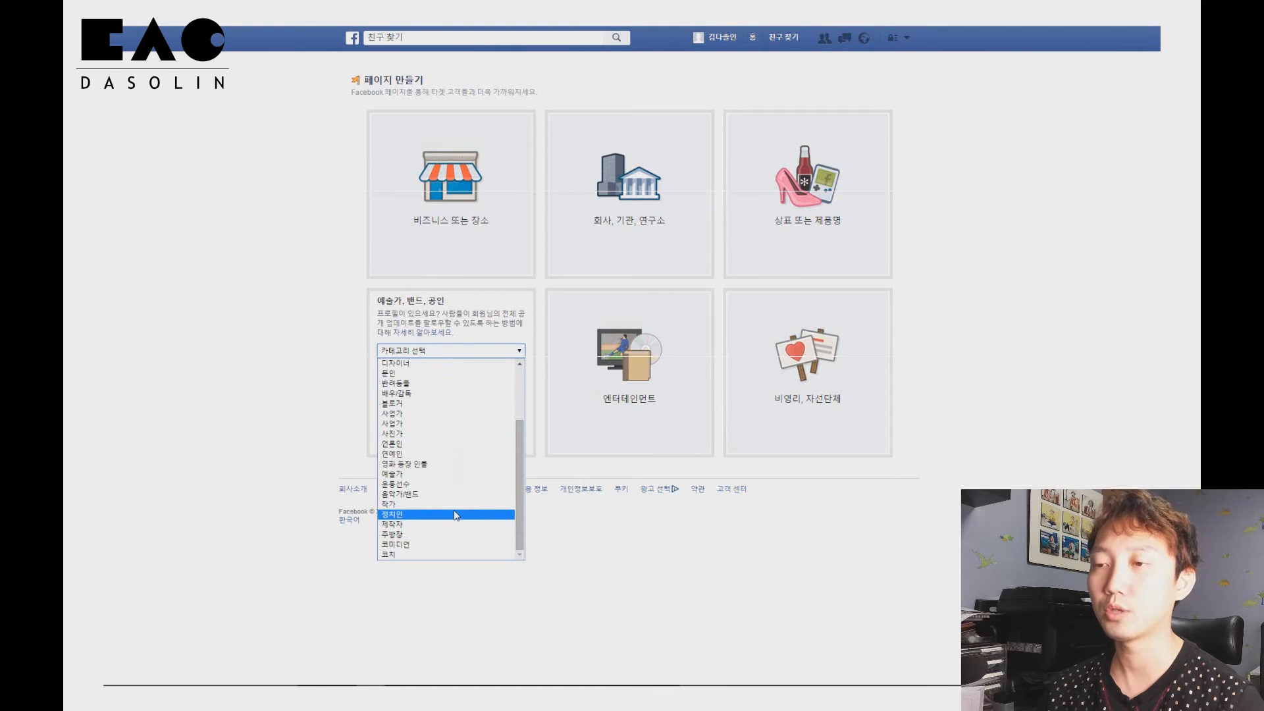
pyautogui.click(299, 414)
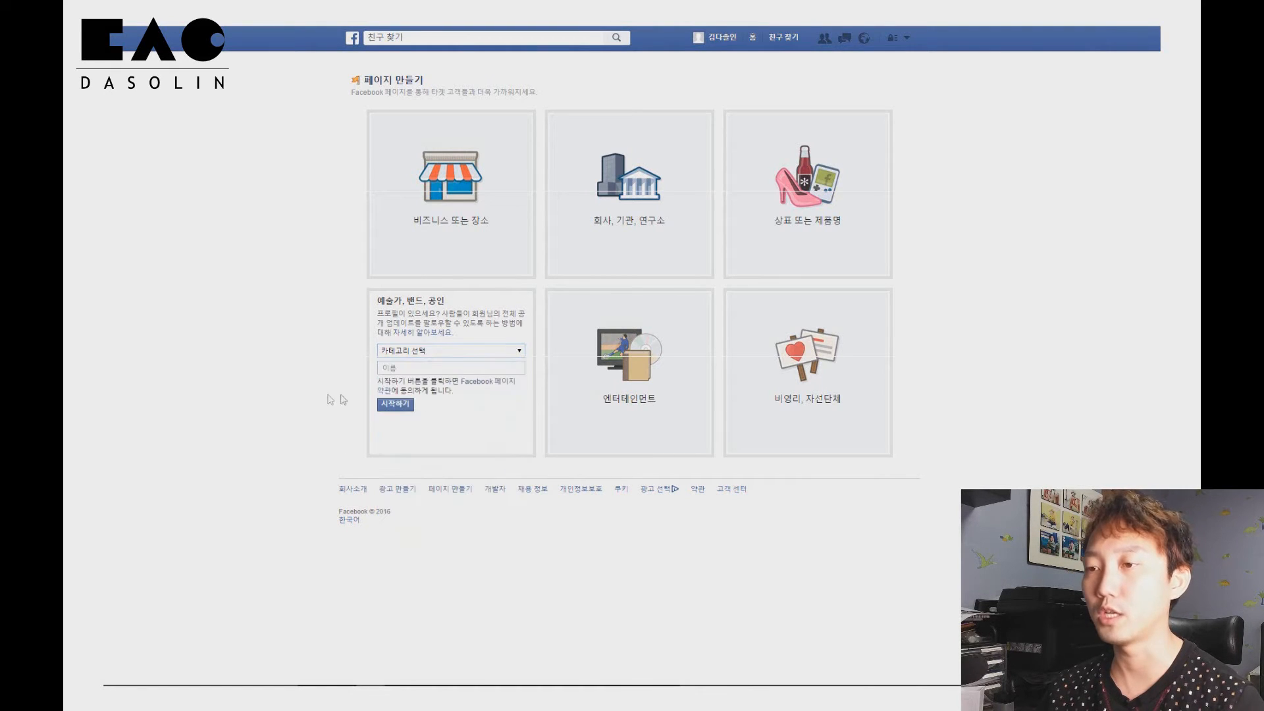
pyautogui.click(569, 404)
pyautogui.click(614, 332)
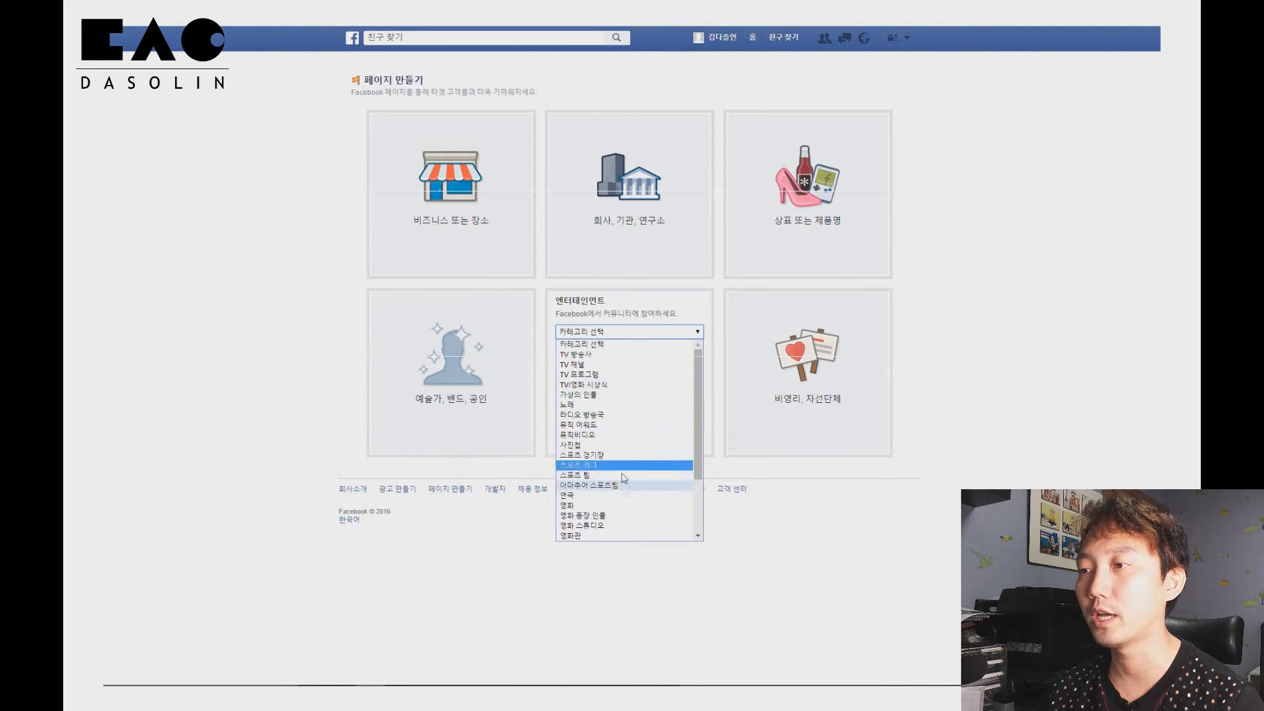
pyautogui.click(782, 534)
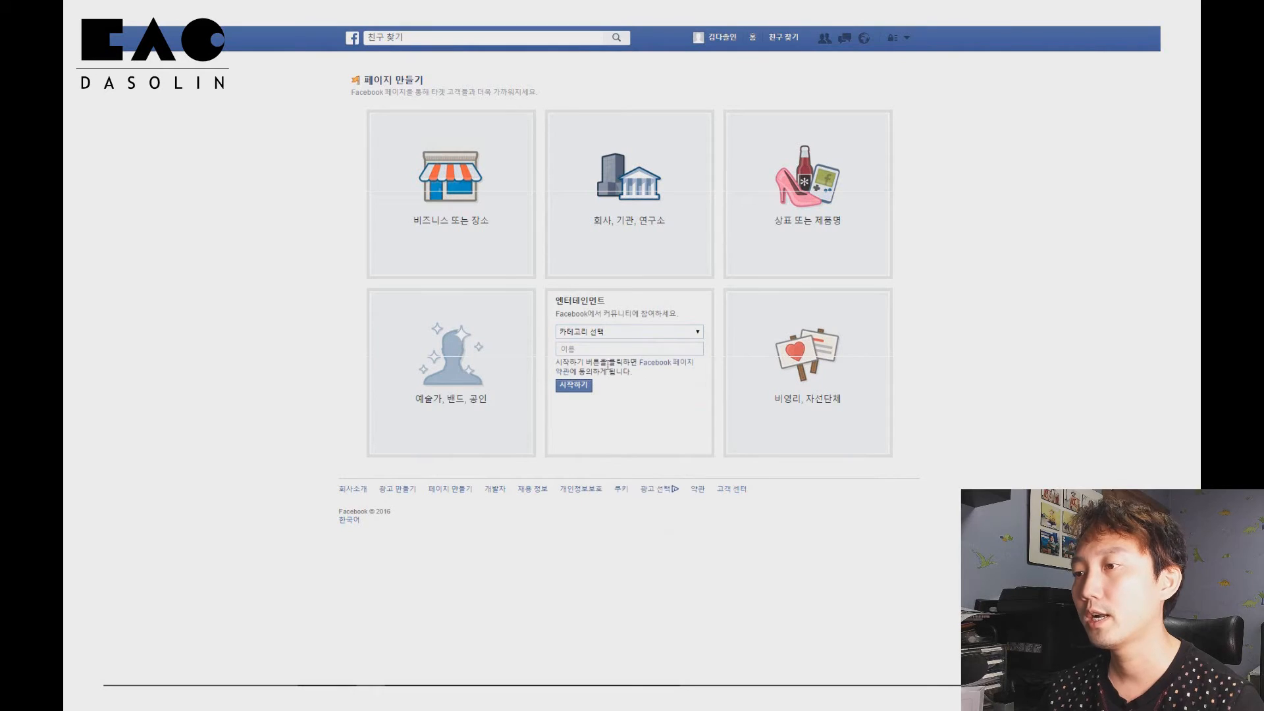
# Start a nonprofit/charity page named 소셜마케팅 따라하기
pyautogui.click(809, 369)
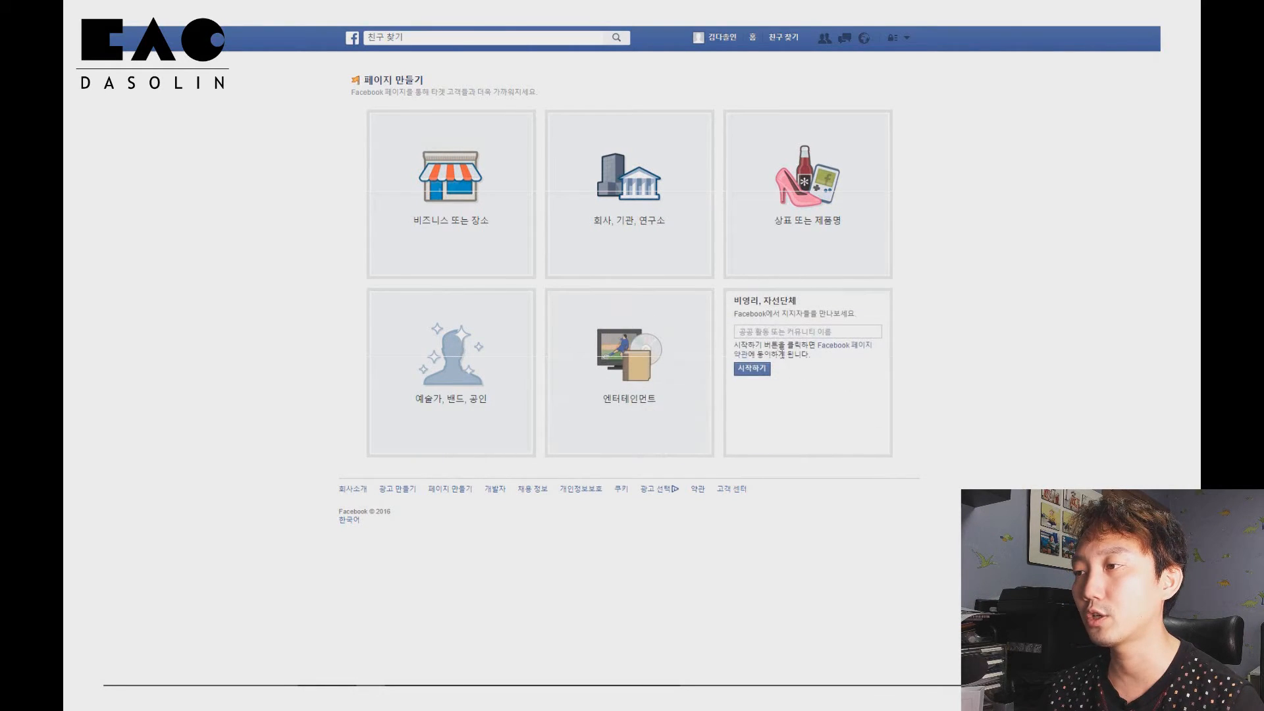
pyautogui.click(768, 331)
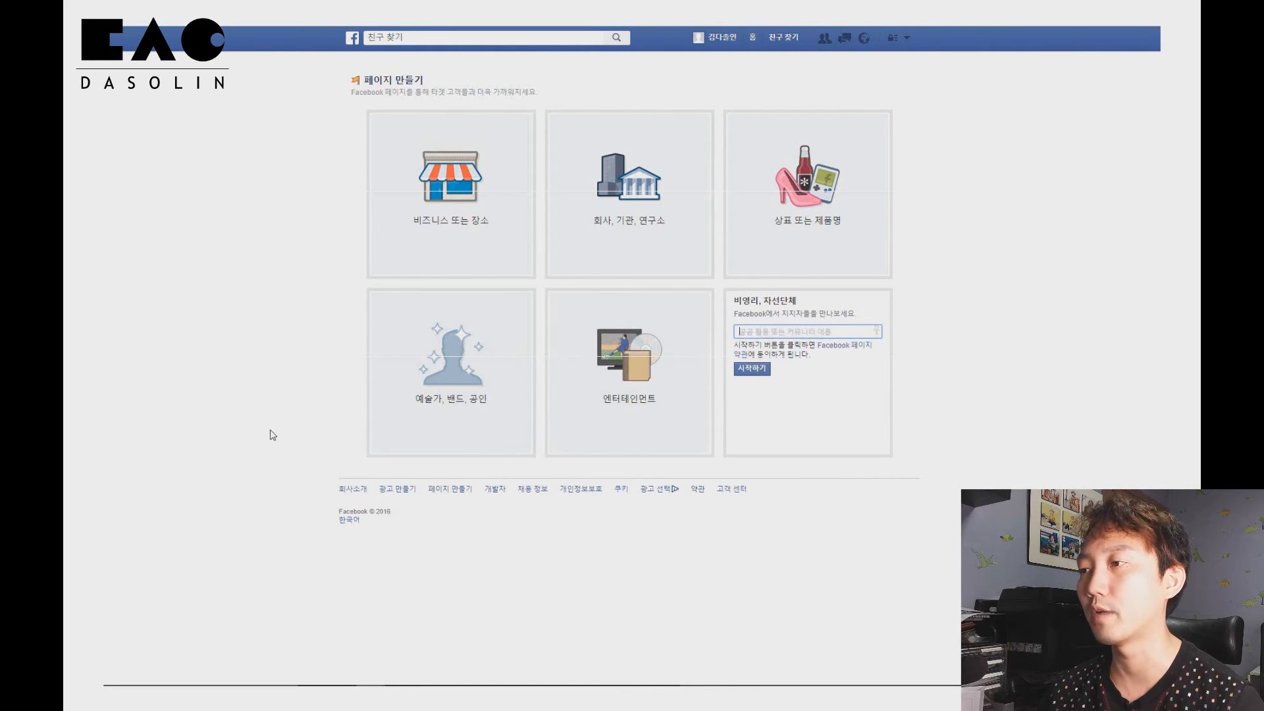
pyautogui.click(771, 332)
pyautogui.click(1011, 359)
pyautogui.click(846, 333)
pyautogui.write('ㅁㄴㅇ')
pyautogui.press('BackSpace')
pyautogui.press('BackSpace')
pyautogui.press('BackSpace')
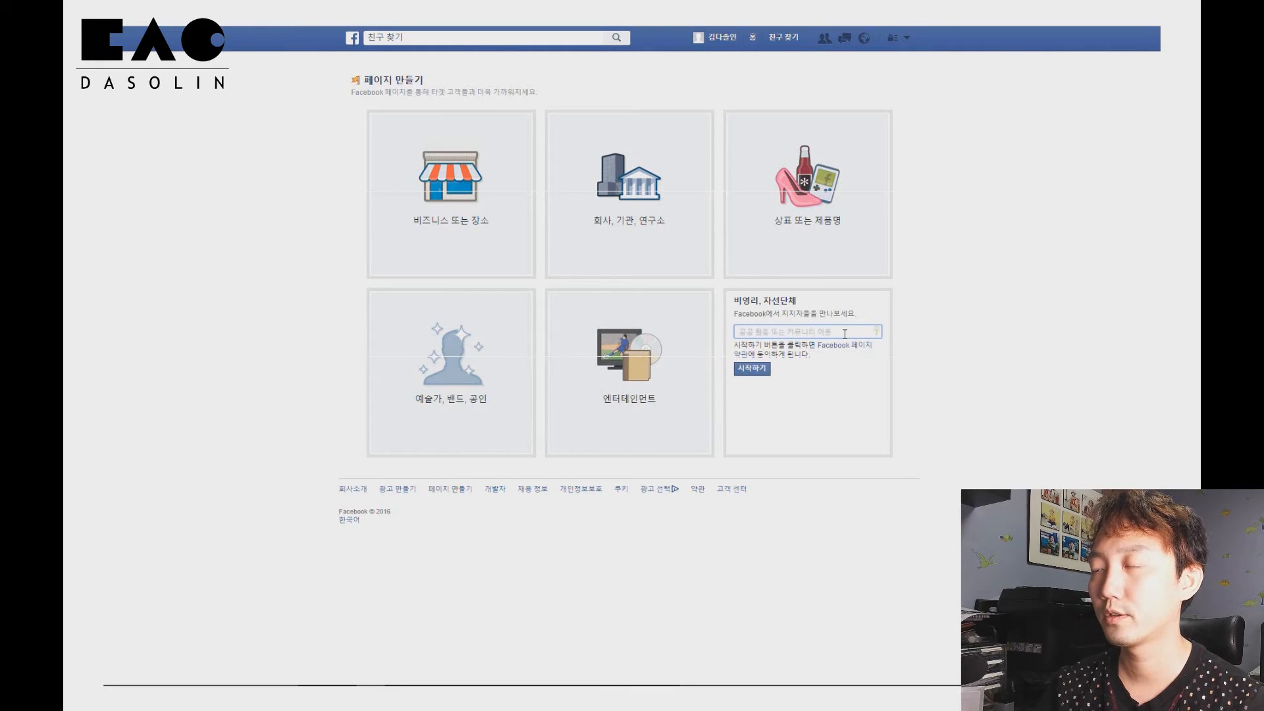
pyautogui.write('소셜마케팅')
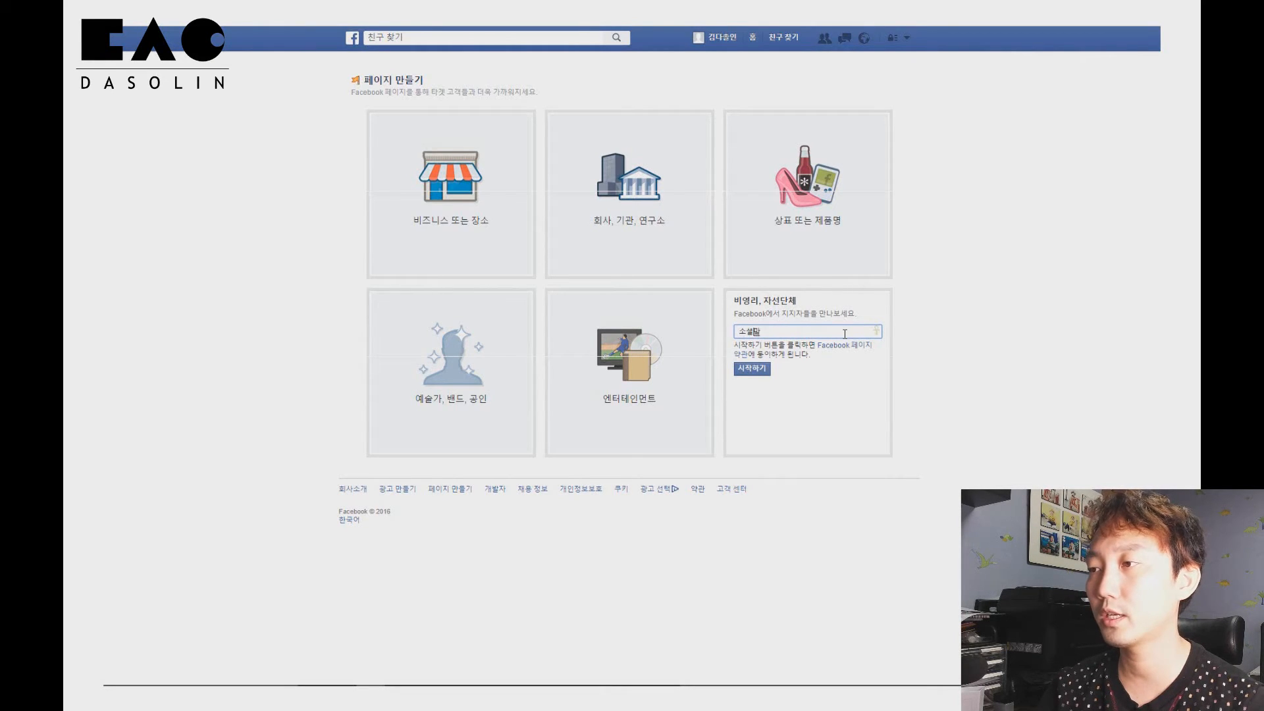
pyautogui.press('BackSpace')
pyautogui.press('BackSpace')
pyautogui.write('케팅 따라하기')
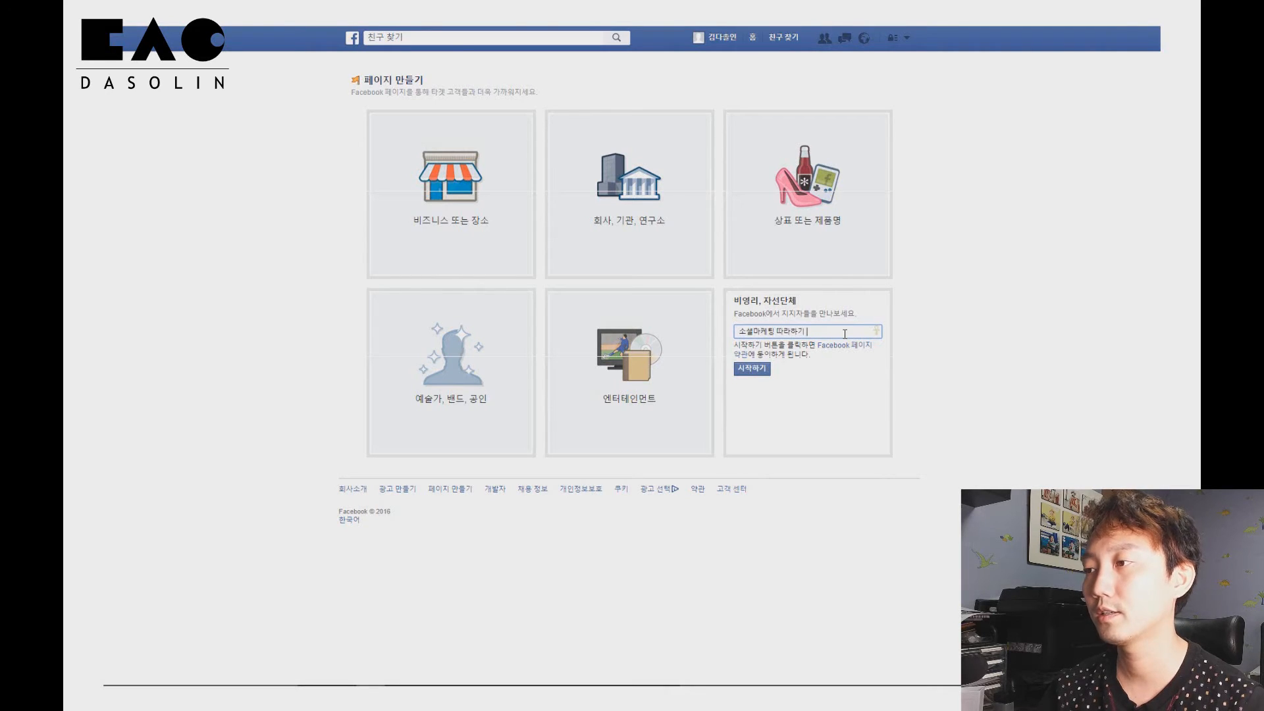
pyautogui.click(753, 370)
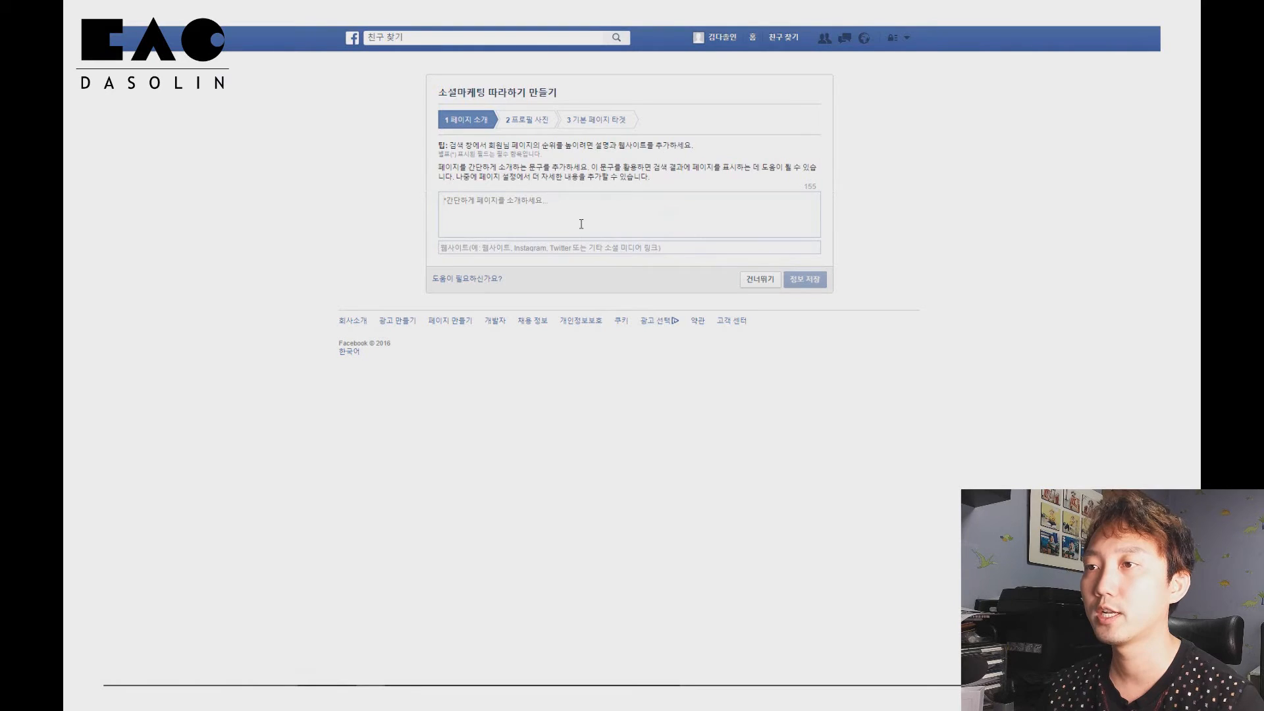
# Skip the page description, profile photo and audience targeting steps of the page setup wizard
pyautogui.click(653, 251)
pyautogui.click(744, 281)
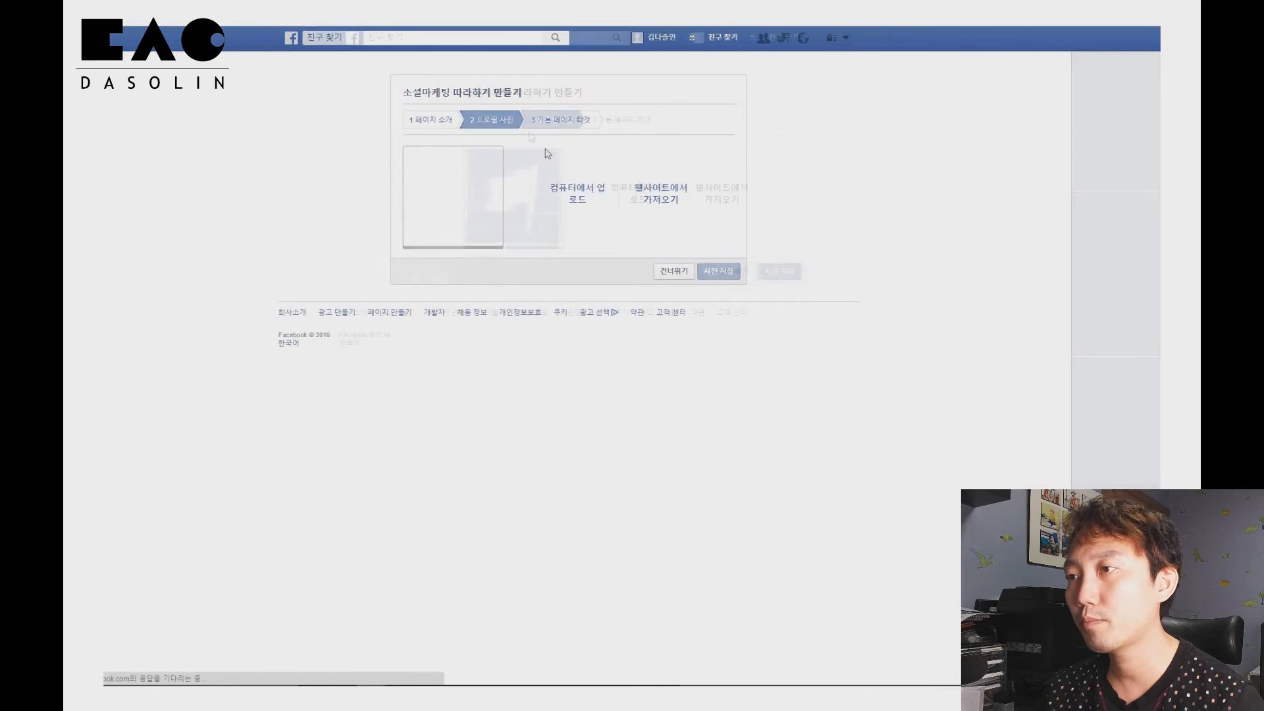
pyautogui.click(742, 275)
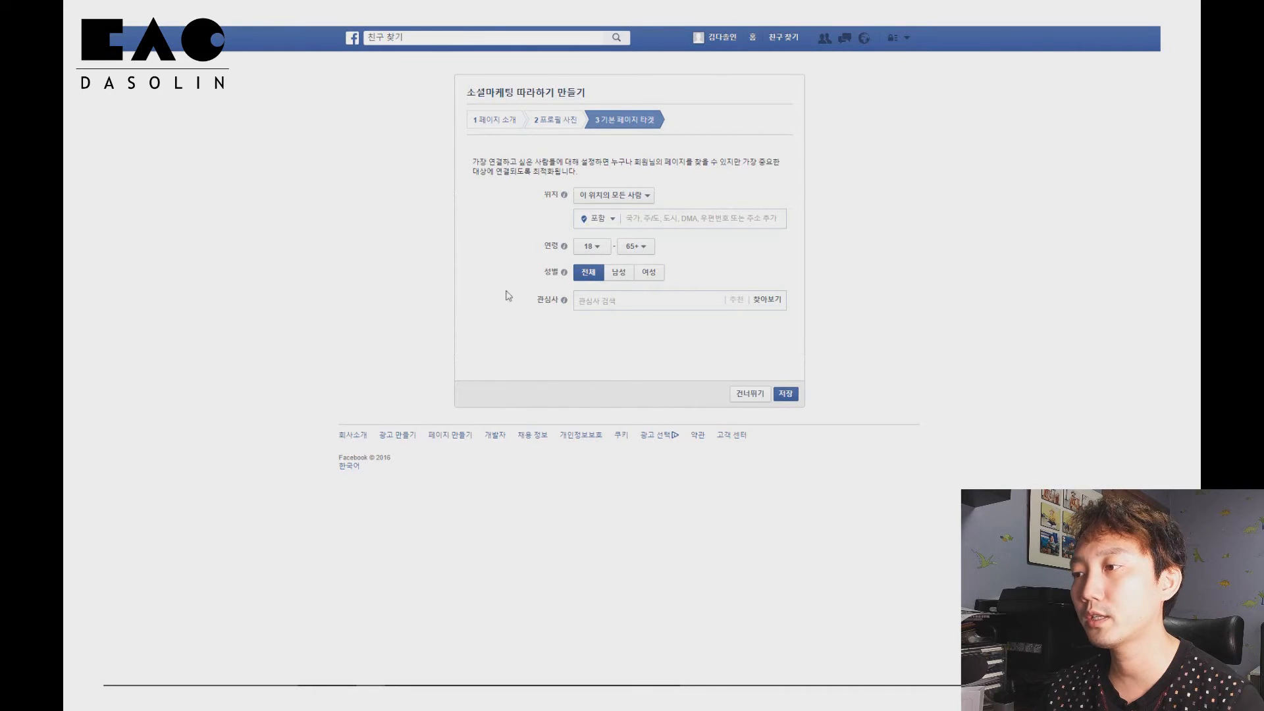
pyautogui.click(739, 395)
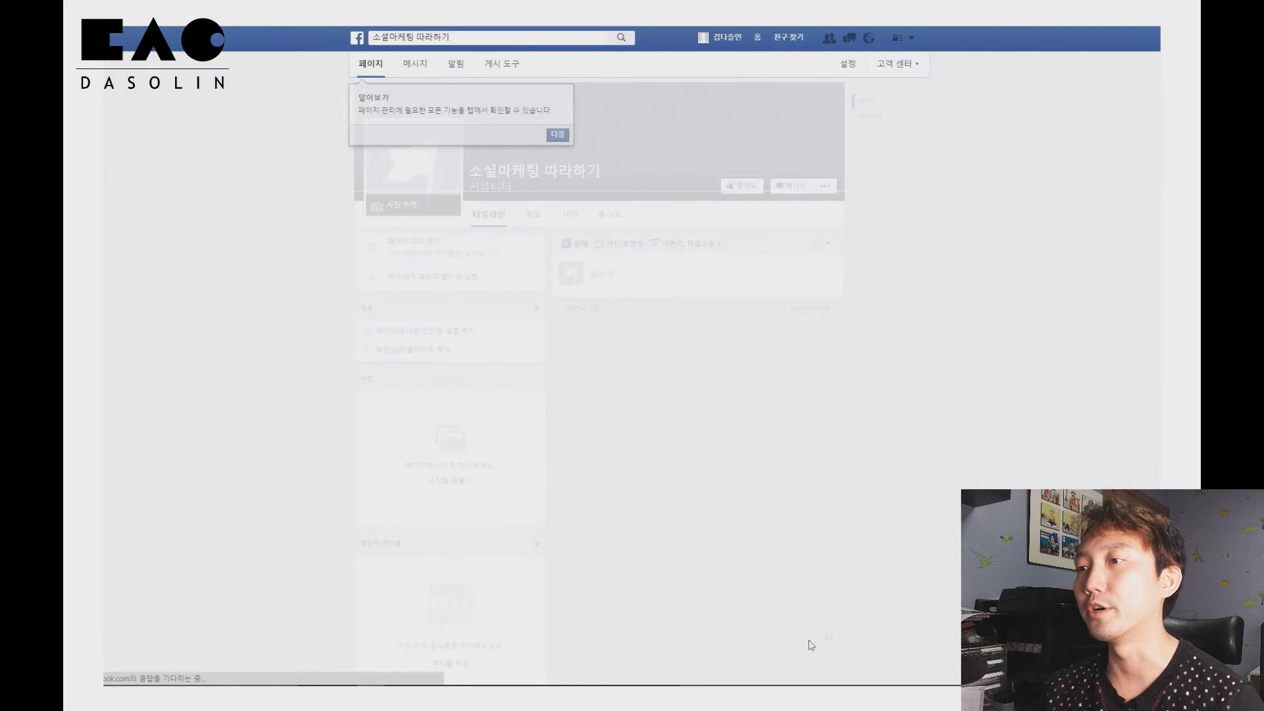
# Dismiss the page tour tip and like the new page
pyautogui.click(557, 135)
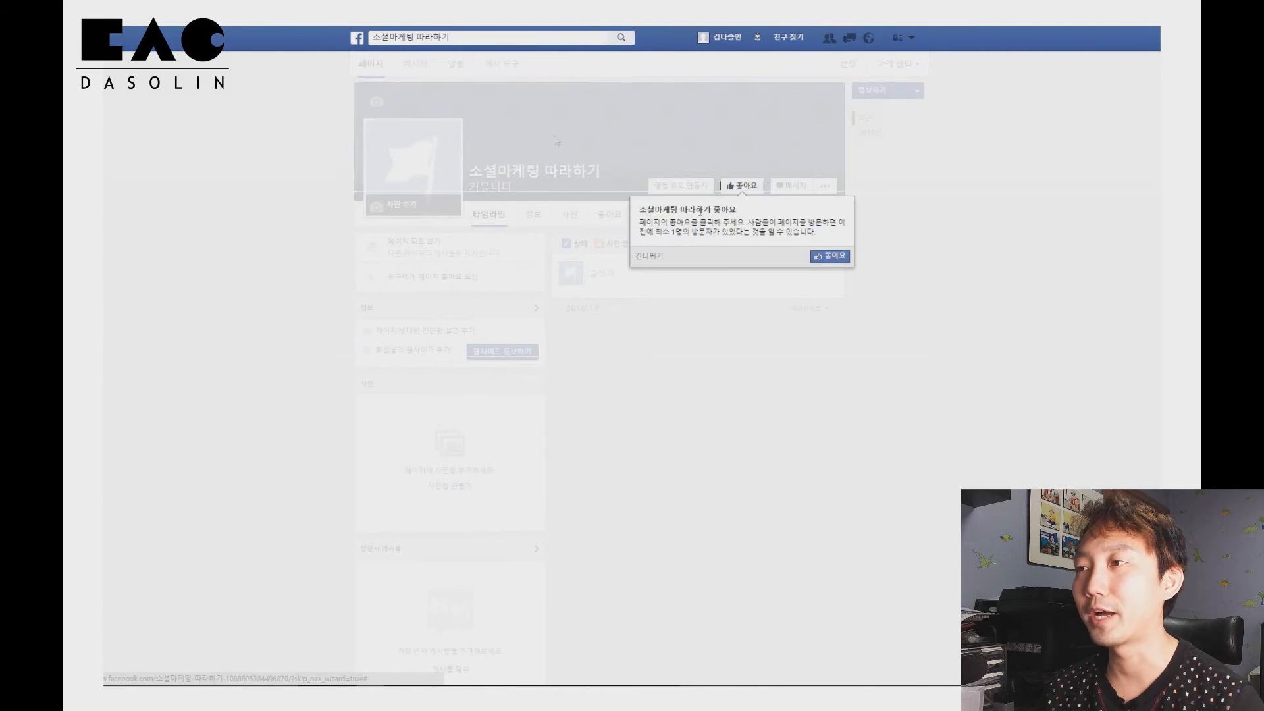
pyautogui.click(833, 257)
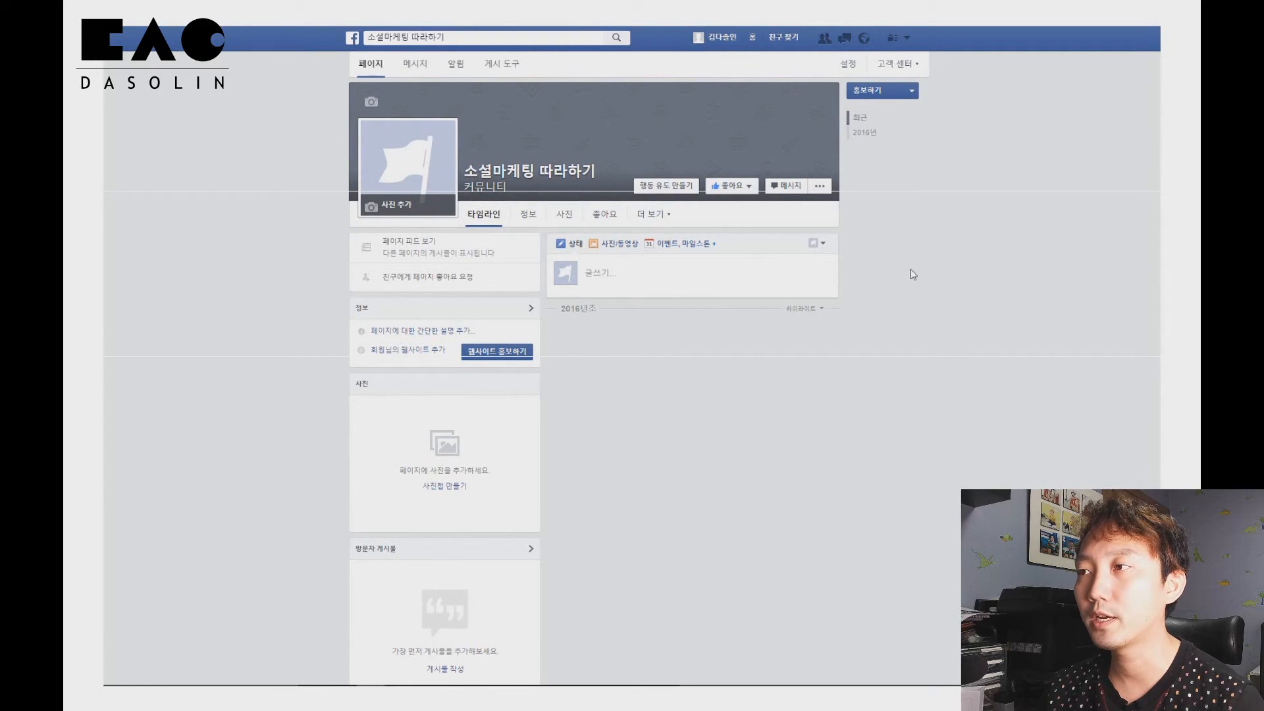
# Browse the new page's info, photos and more sections
pyautogui.click(729, 188)
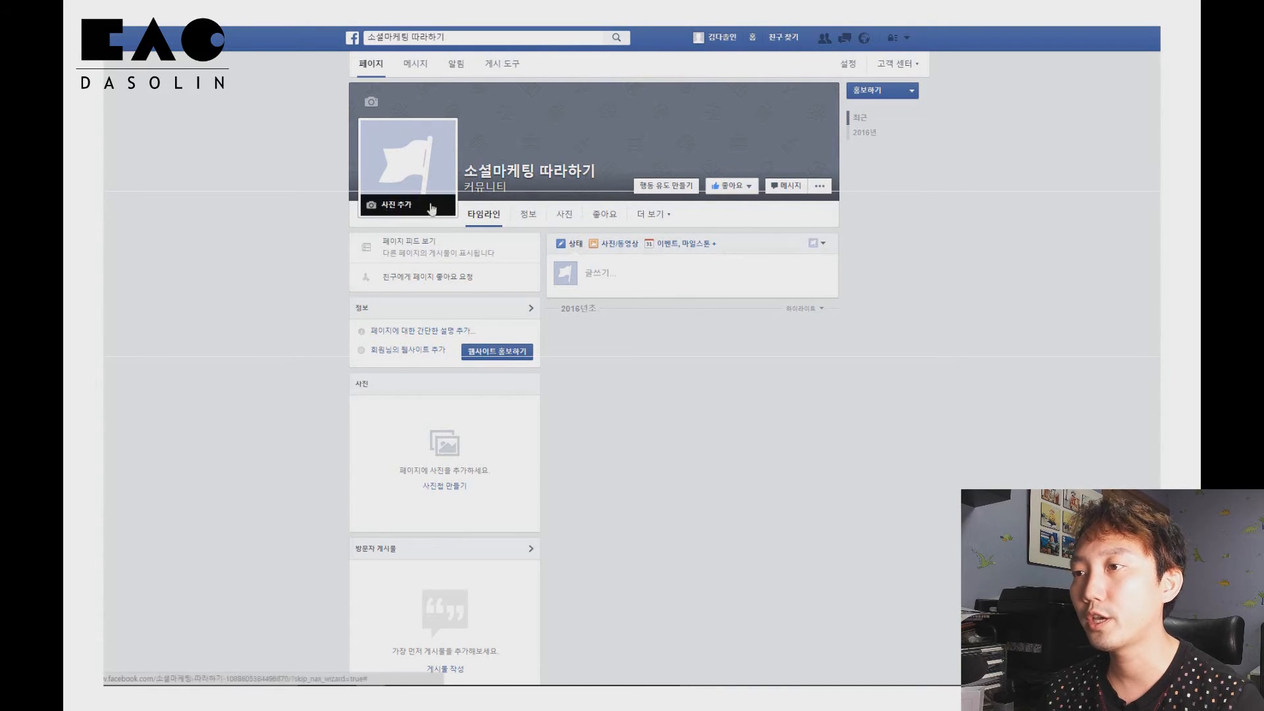
pyautogui.click(525, 219)
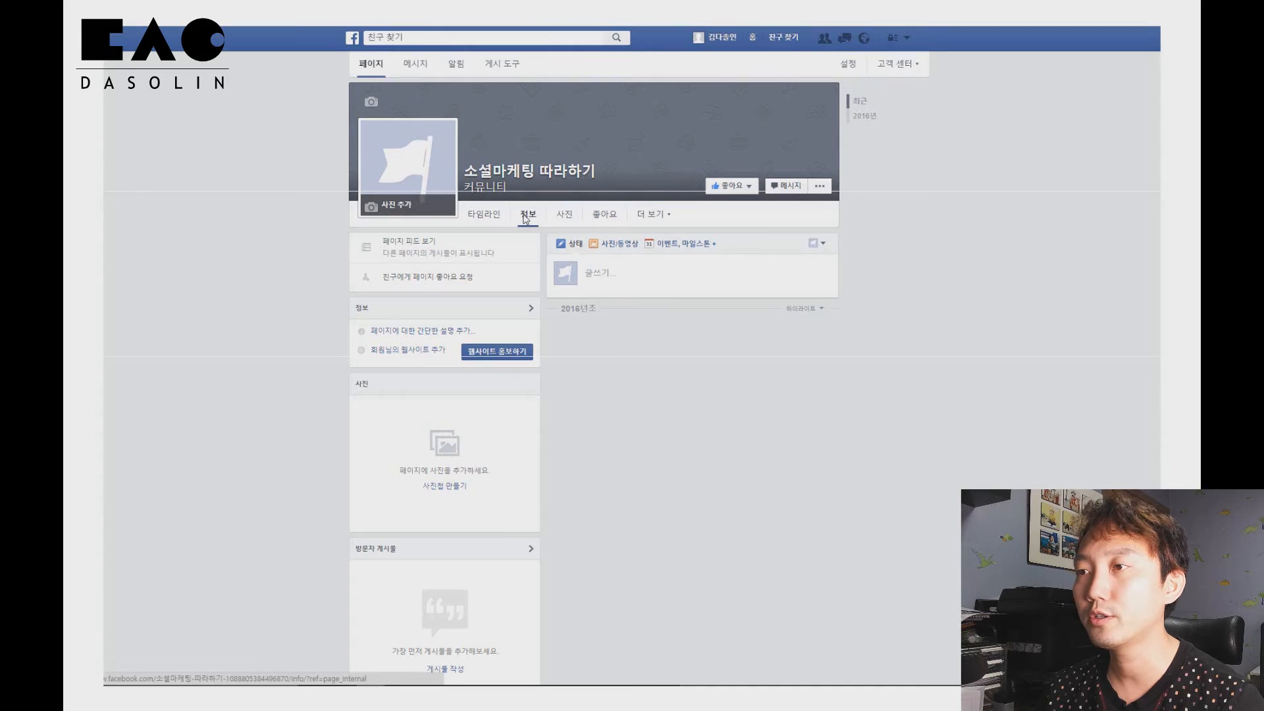
pyautogui.click(566, 217)
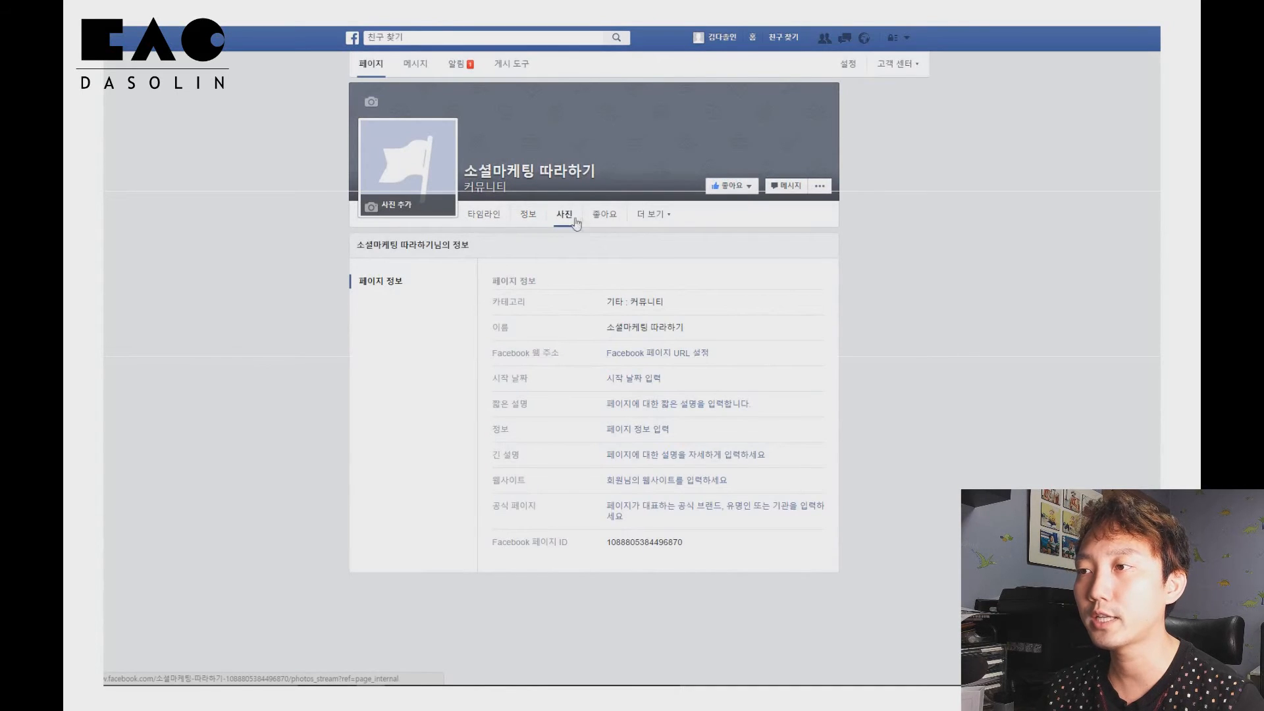
pyautogui.click(652, 217)
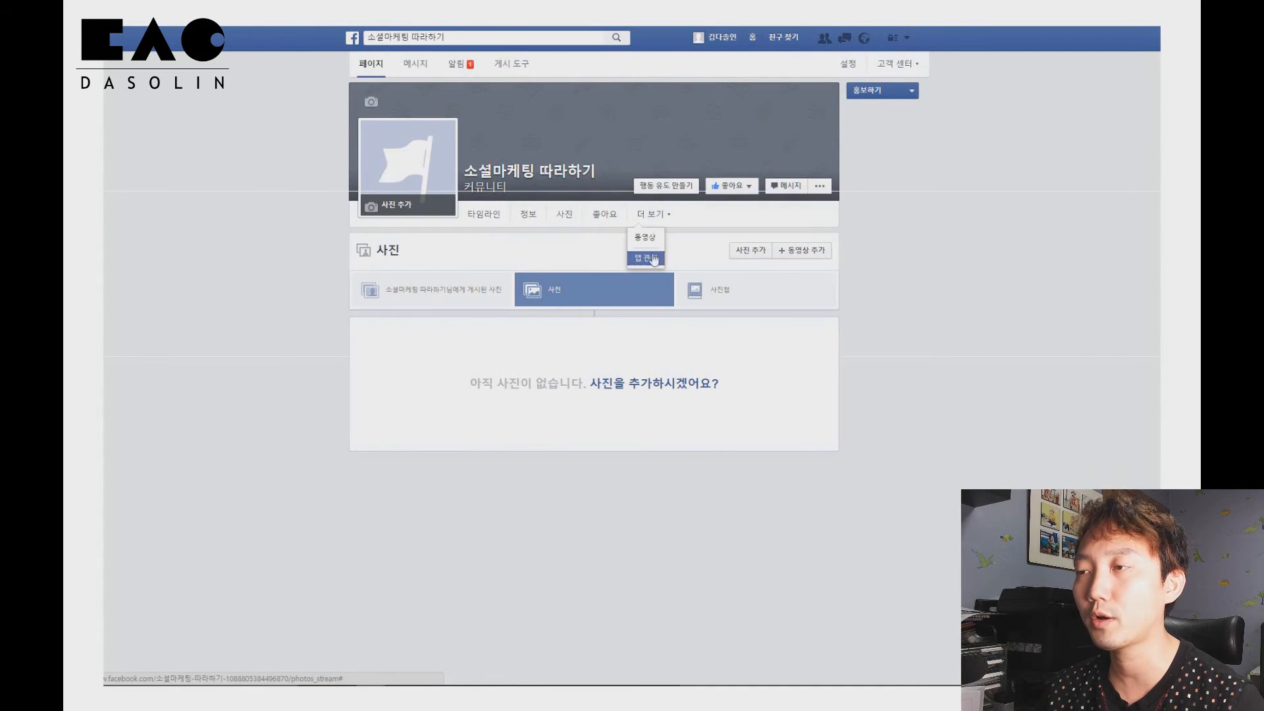
pyautogui.click(948, 257)
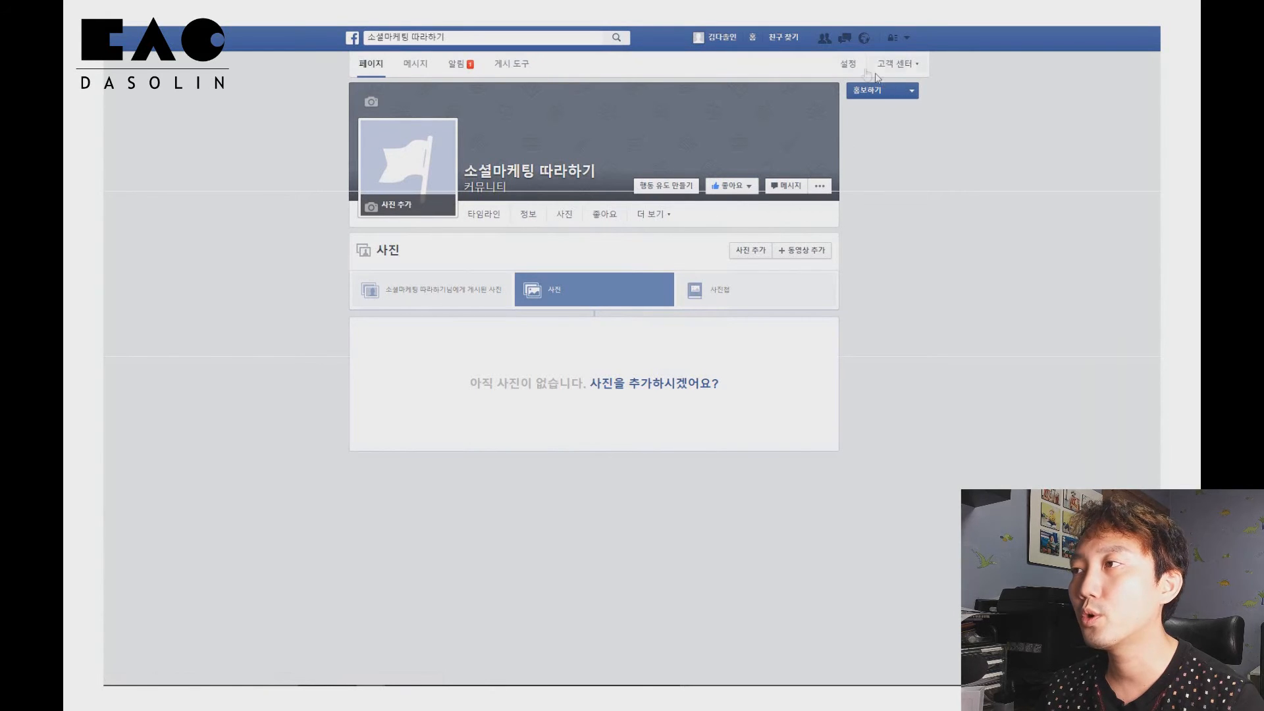
# Open the page settings and review the general, messaging and page info sections
pyautogui.click(850, 64)
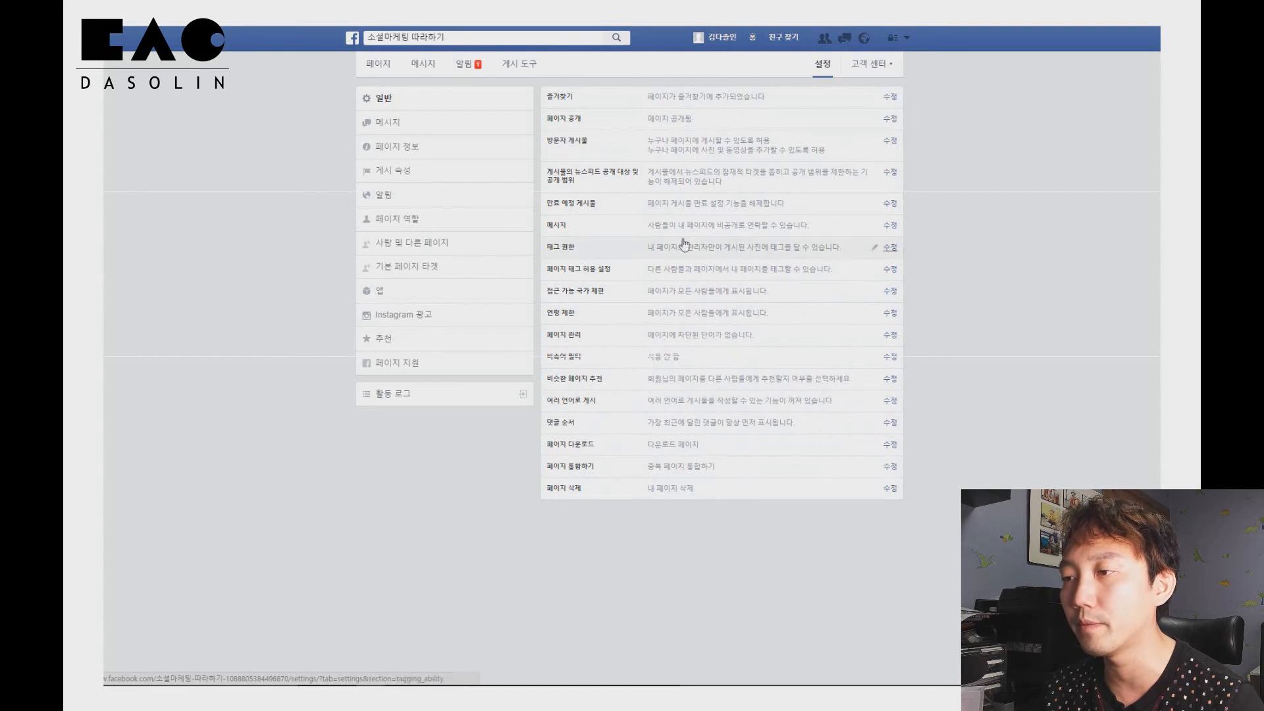
pyautogui.click(400, 121)
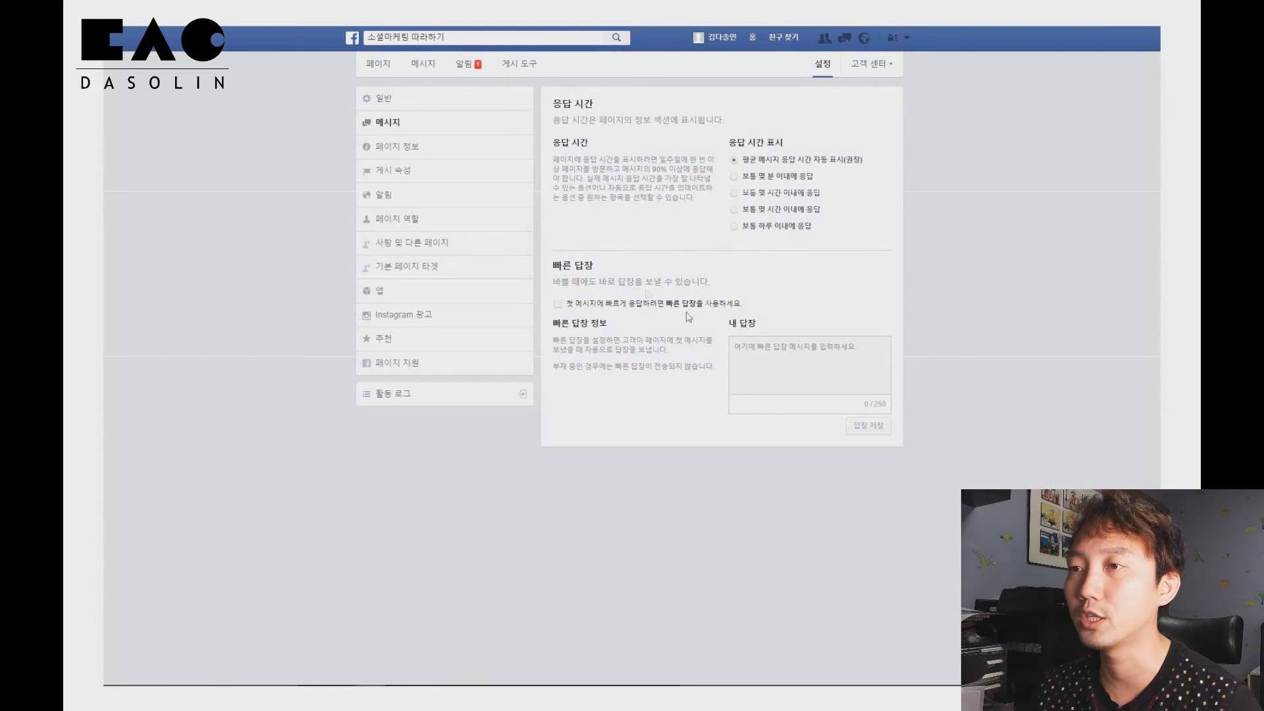
pyautogui.click(404, 152)
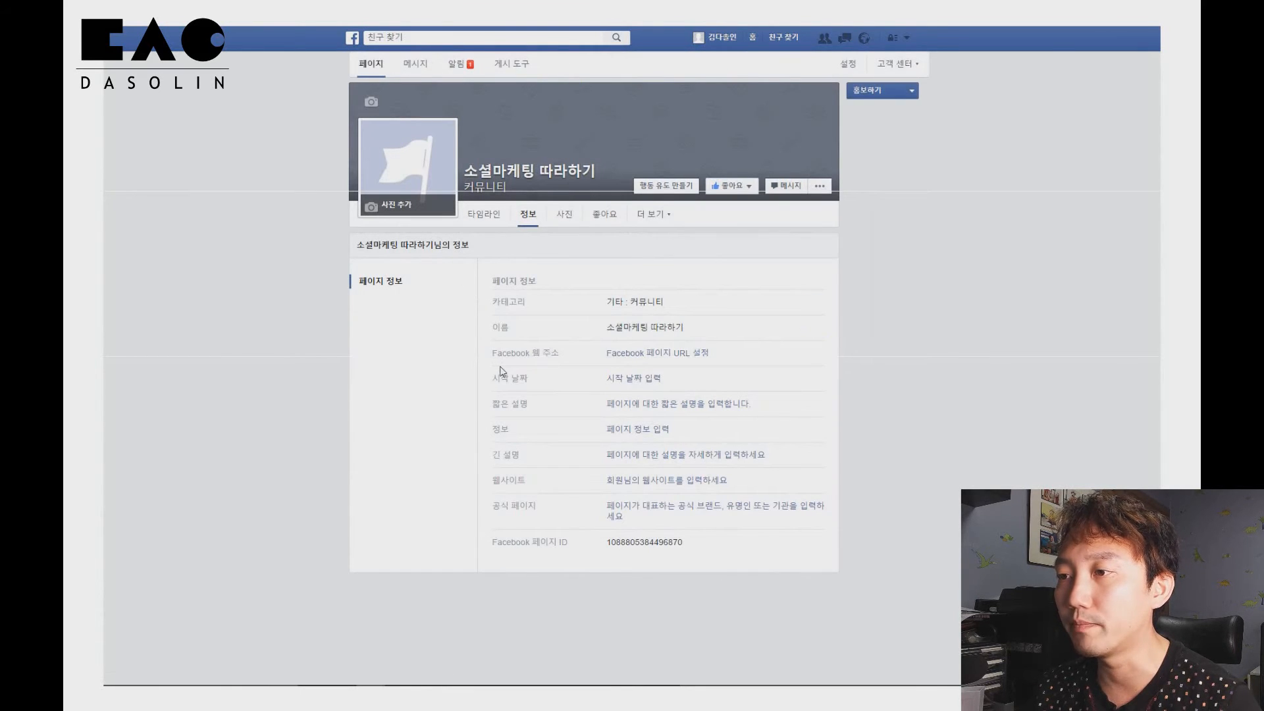
# Try to set a custom Facebook web address for the page from its info section
pyautogui.click(656, 360)
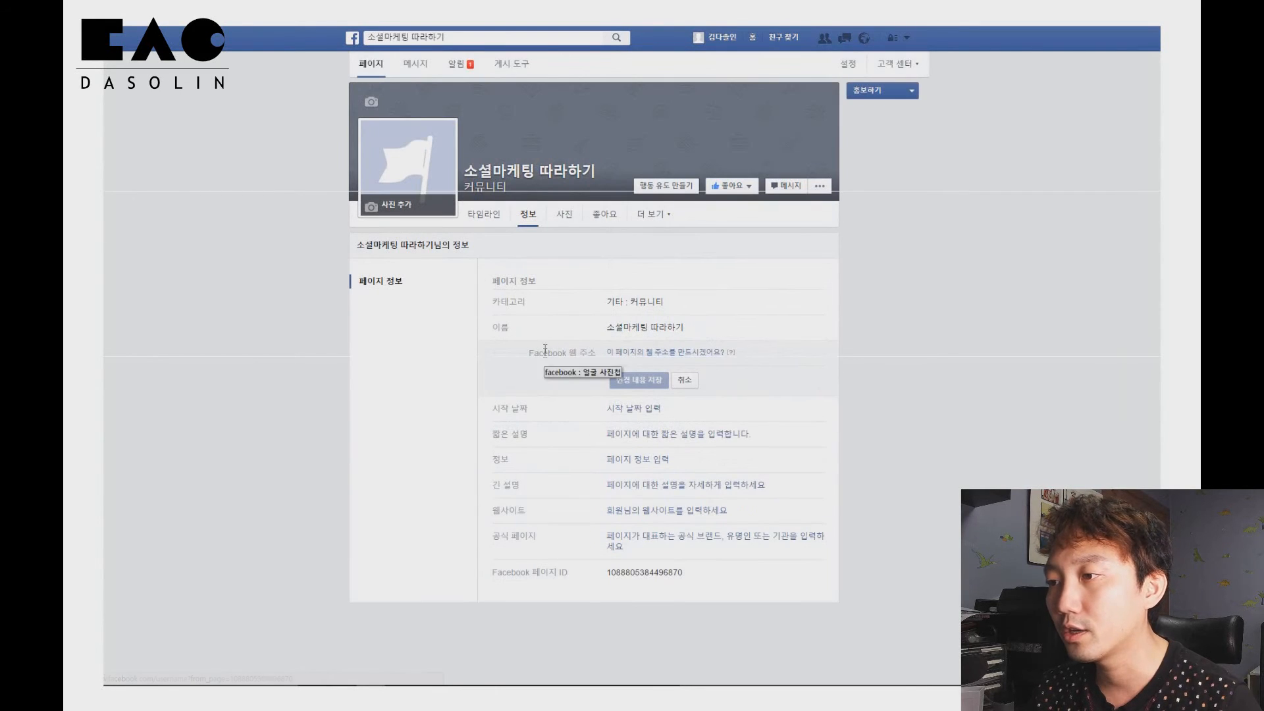
pyautogui.click(673, 355)
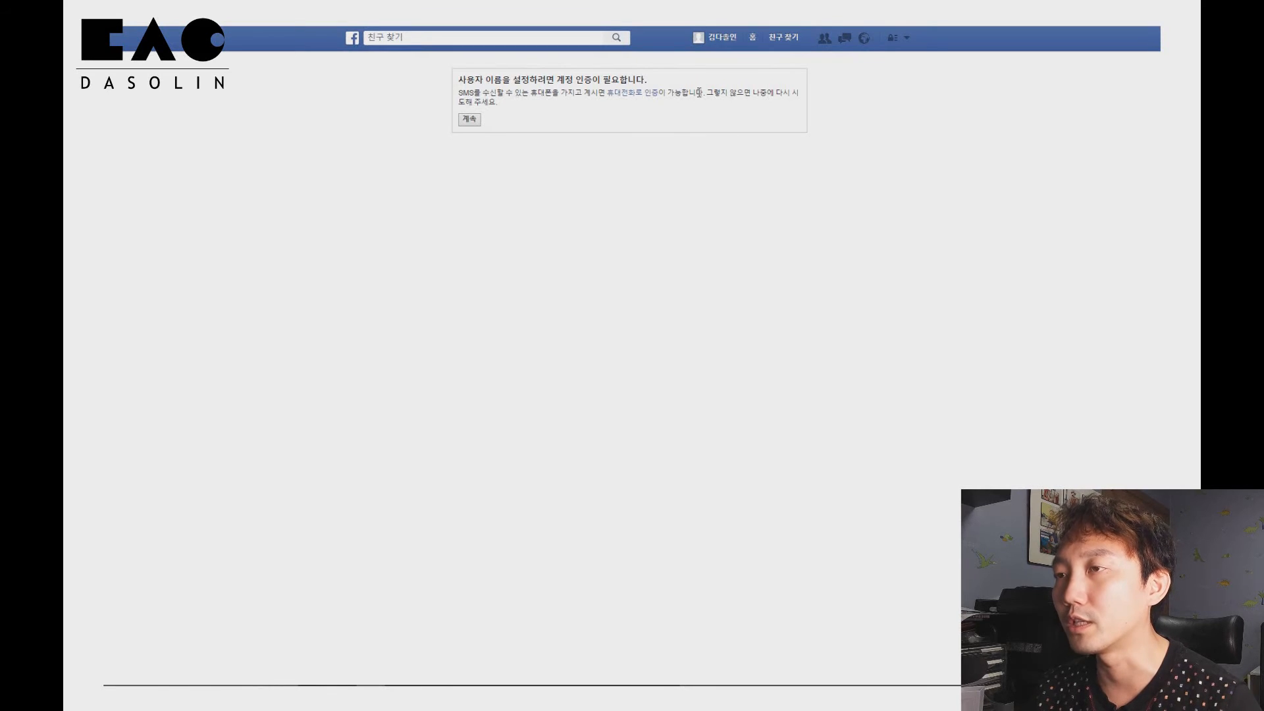
pyautogui.hotkey('alt', 'Left')
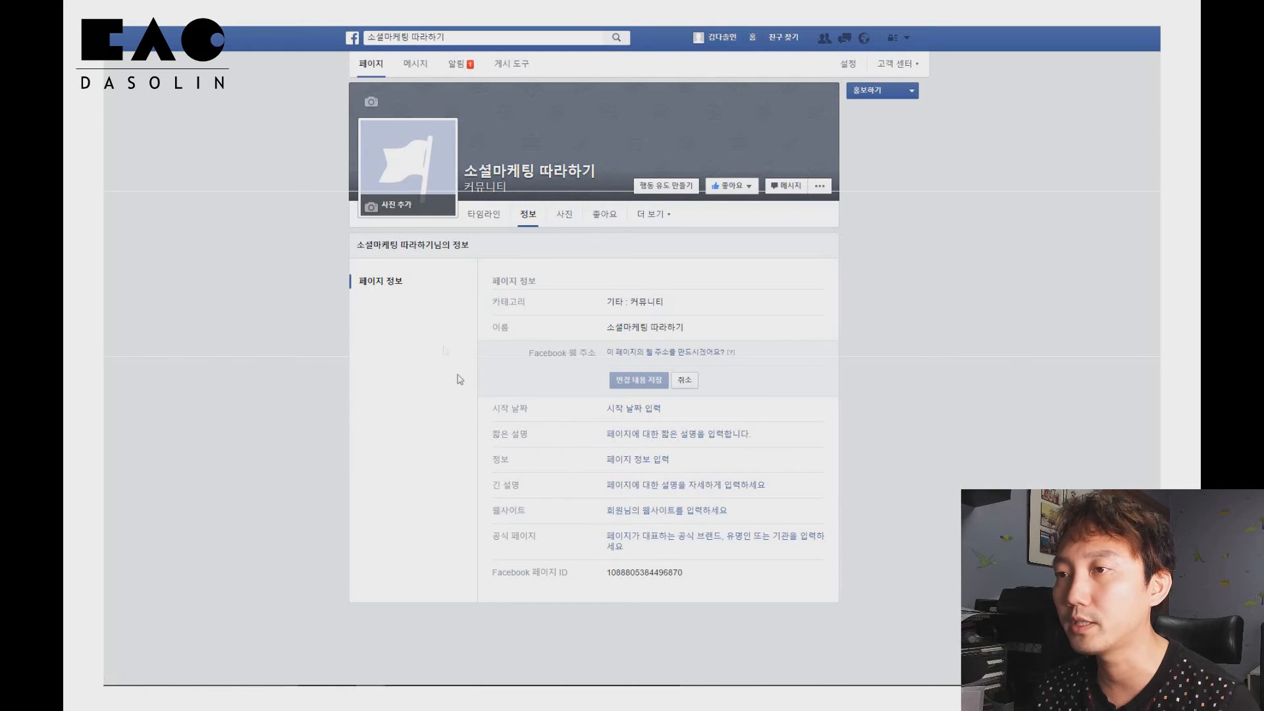
# Open the page settings and review the post attribution and notifications sections
pyautogui.click(853, 66)
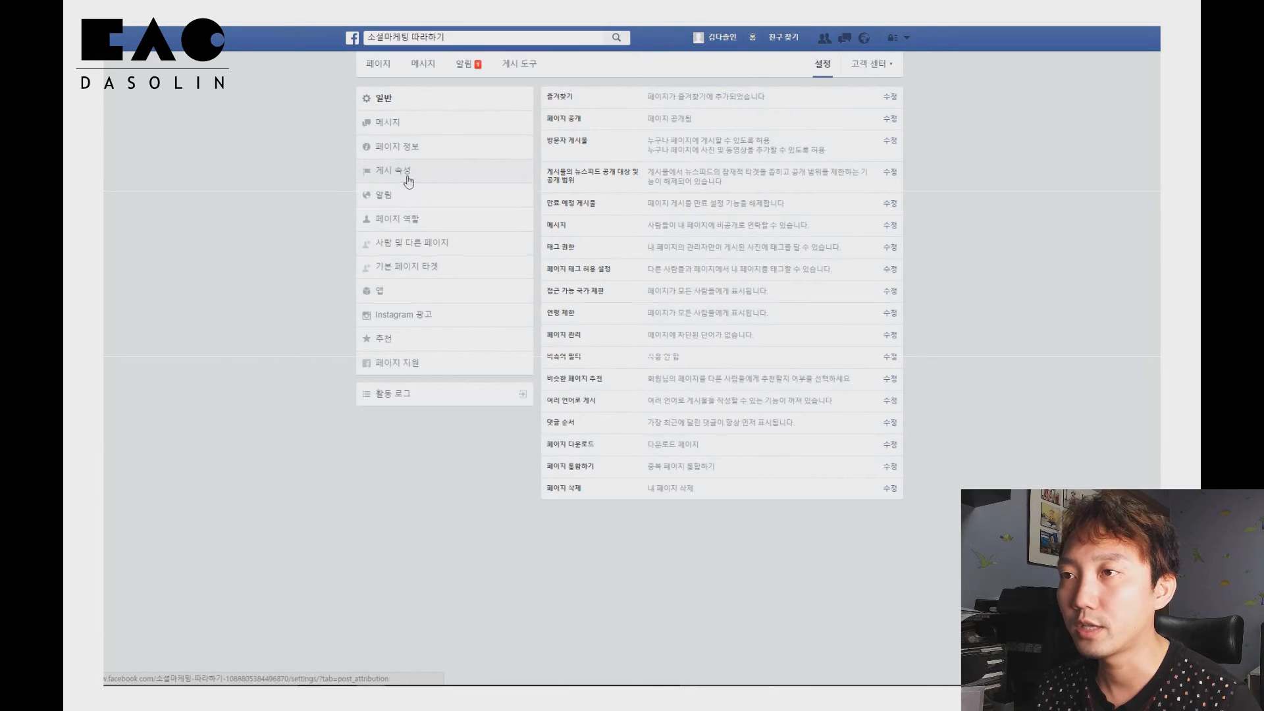
pyautogui.click(408, 180)
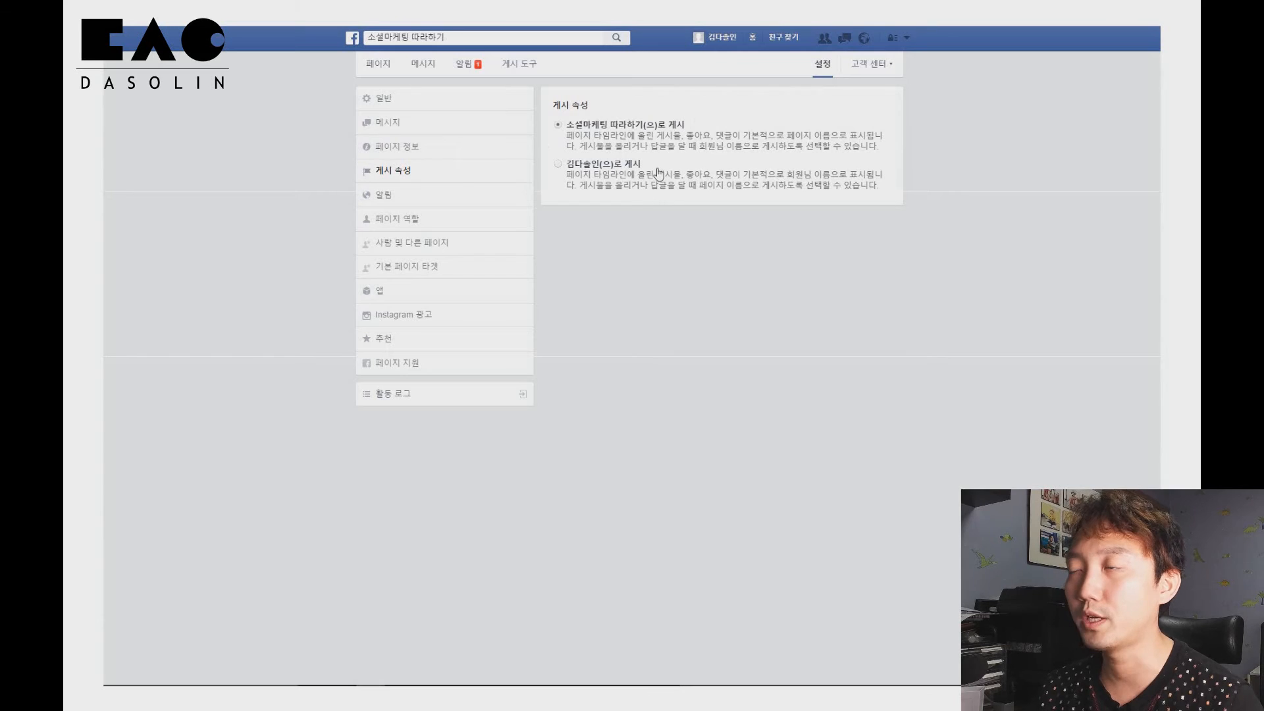
pyautogui.click(452, 203)
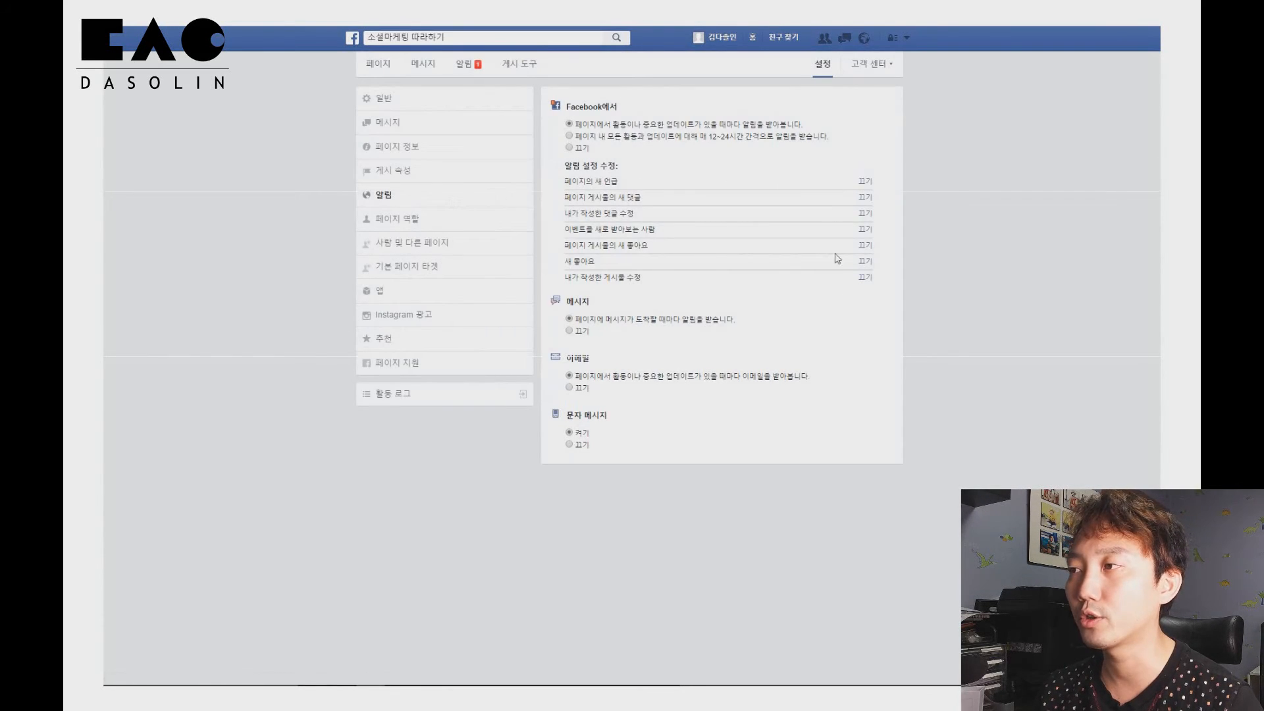
# Review the page roles section with its role options, then the people and other pages and preferred page audience sections
pyautogui.click(388, 228)
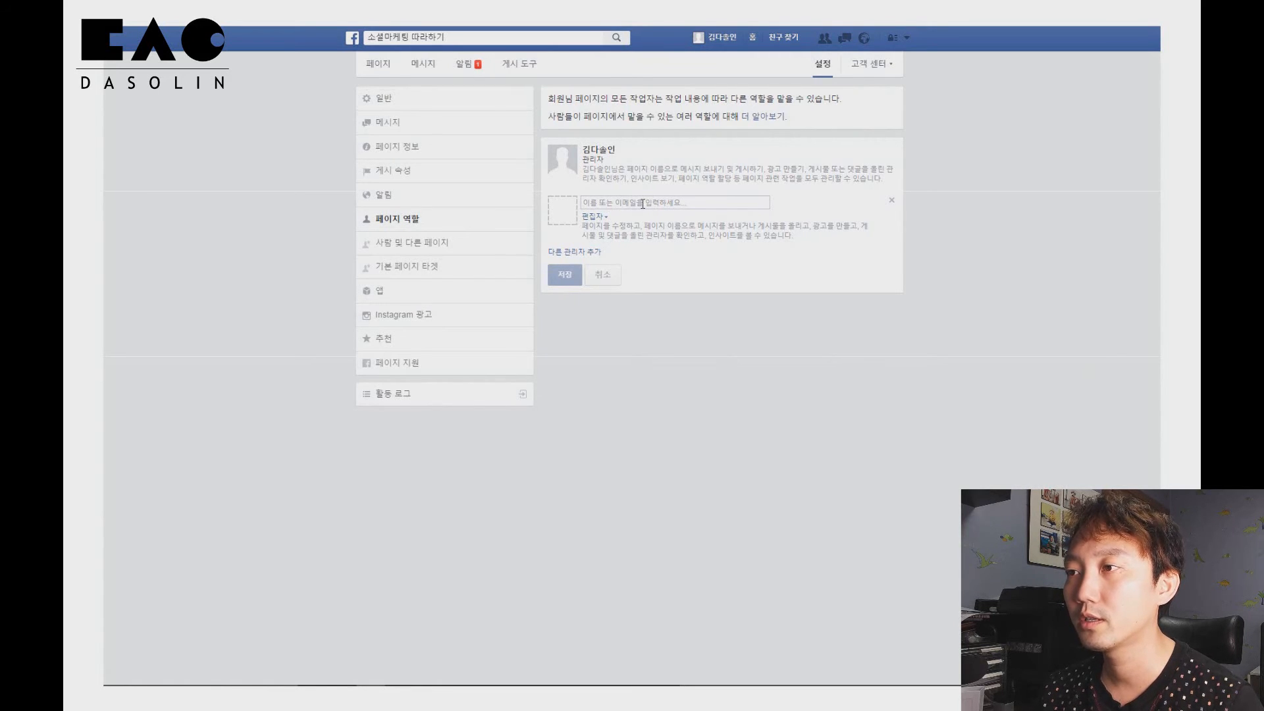
pyautogui.click(594, 216)
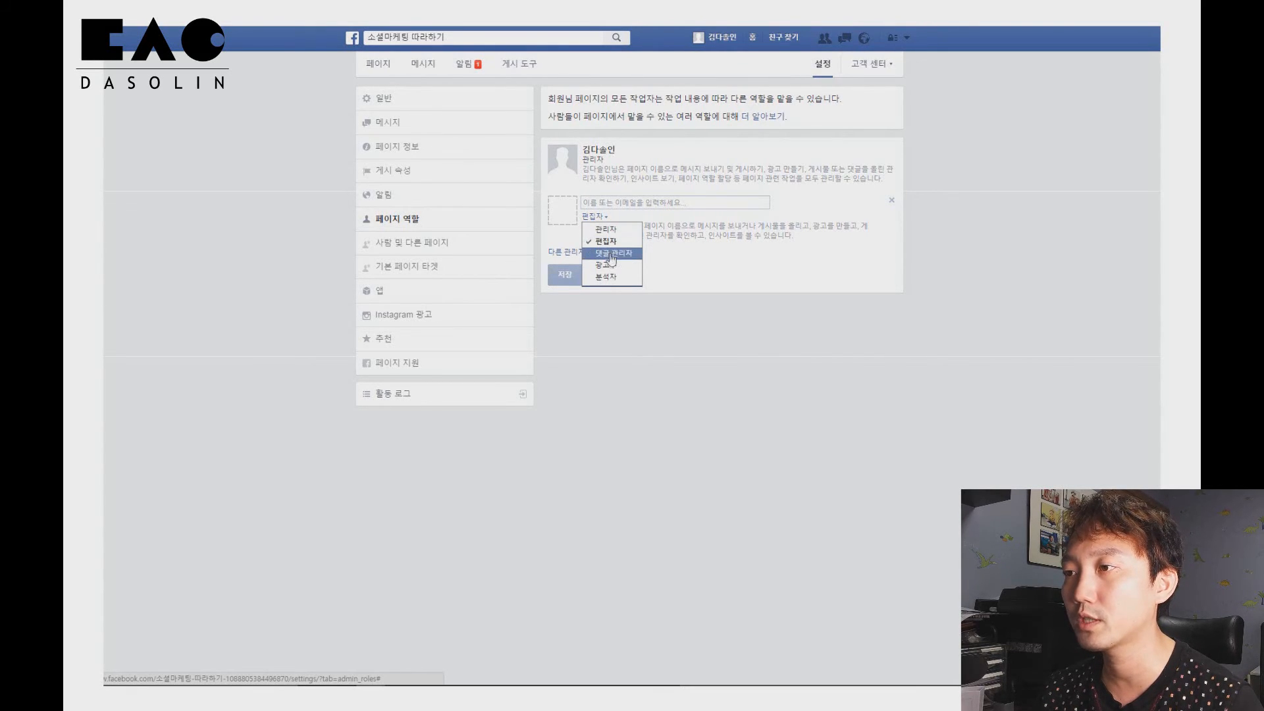
pyautogui.click(731, 290)
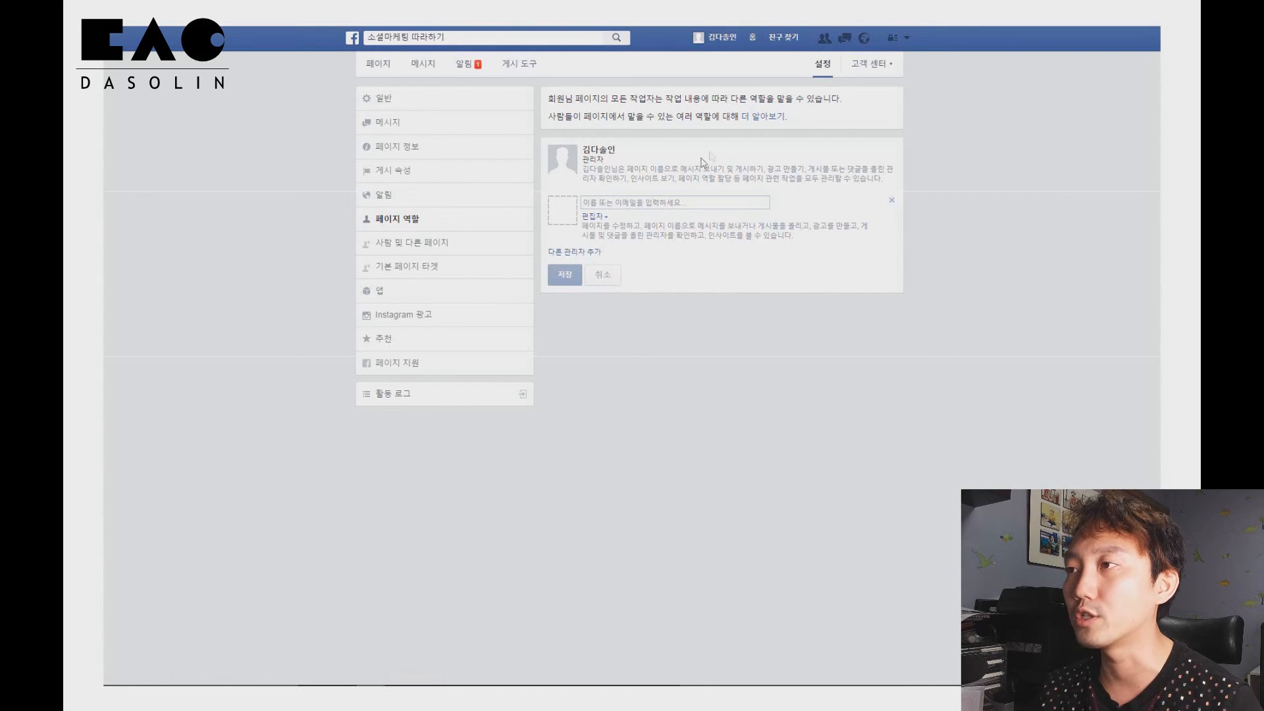
pyautogui.rightClick(754, 123)
pyautogui.press('Escape')
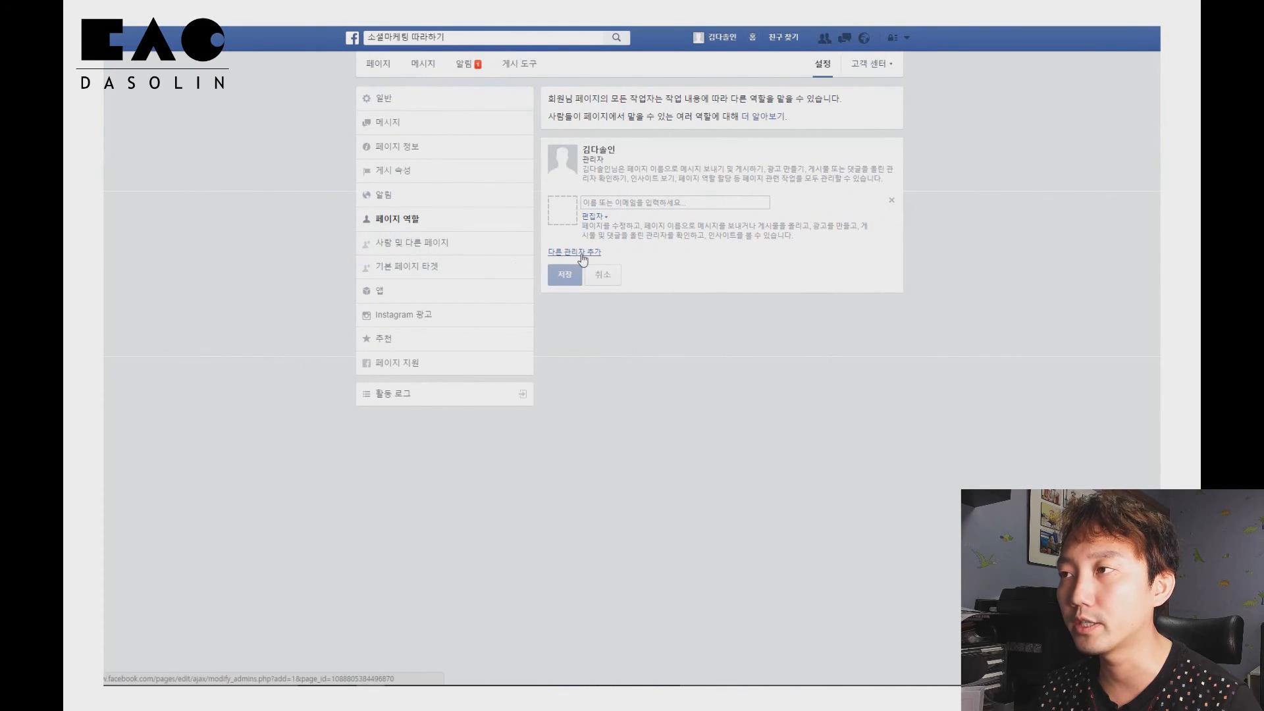
pyautogui.click(449, 244)
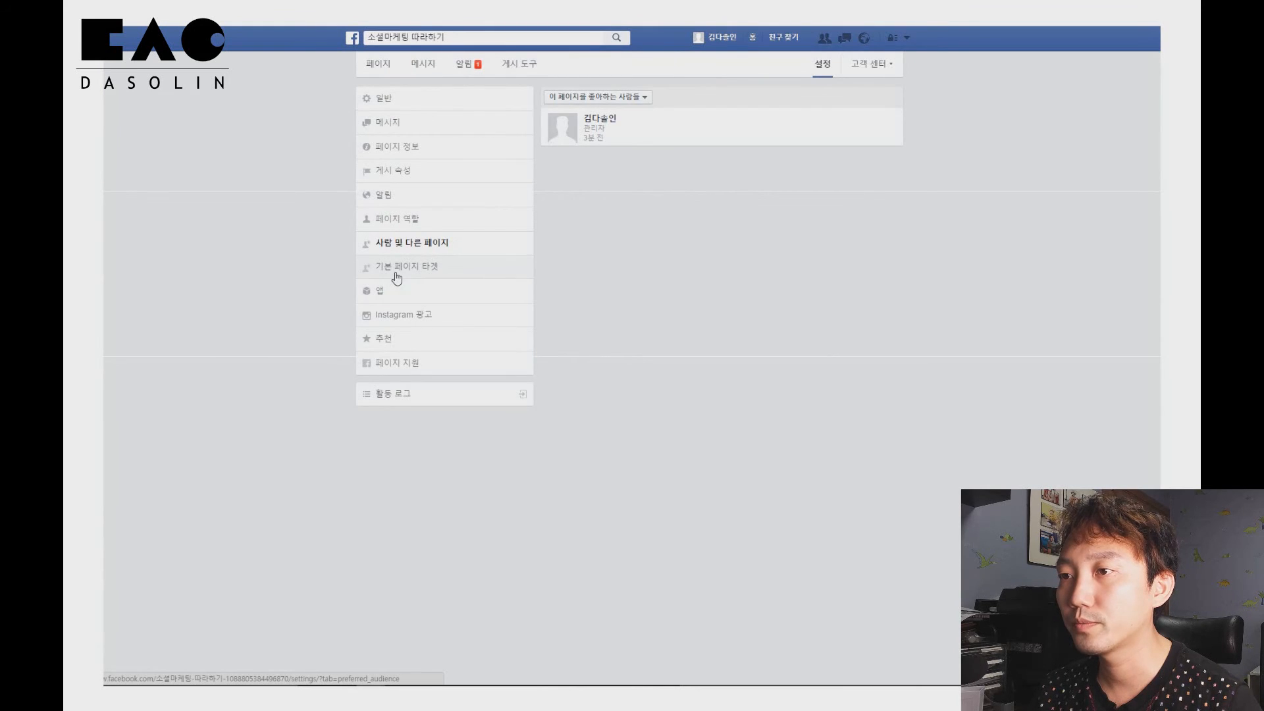
pyautogui.click(397, 275)
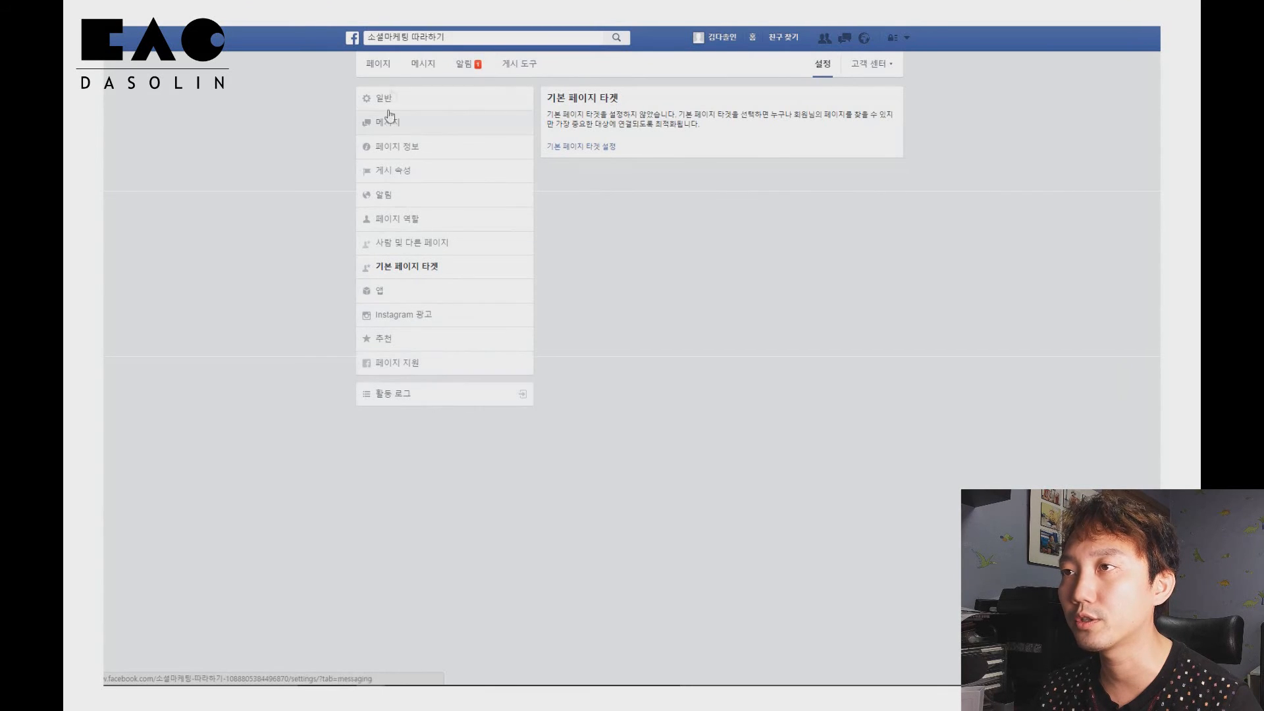
# Return to the page, dismiss the posting tip, and view the publishing tools' published posts
pyautogui.click(377, 63)
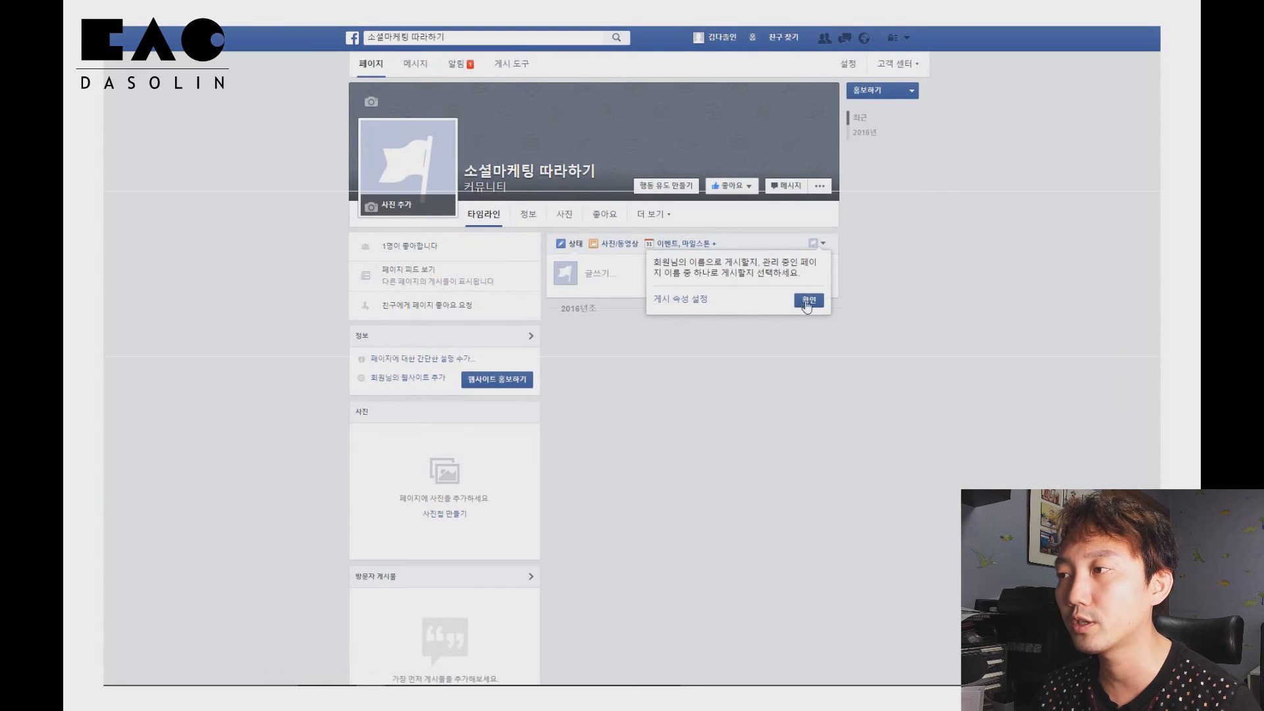
pyautogui.click(808, 301)
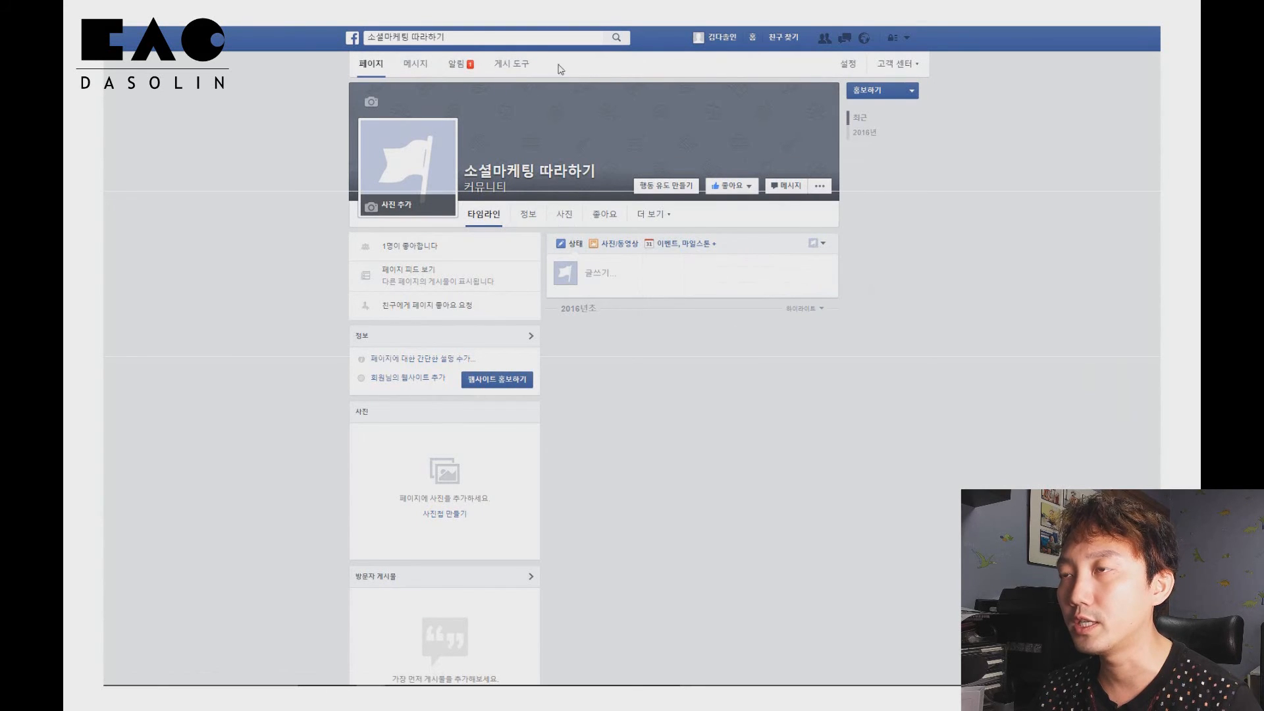
pyautogui.click(460, 69)
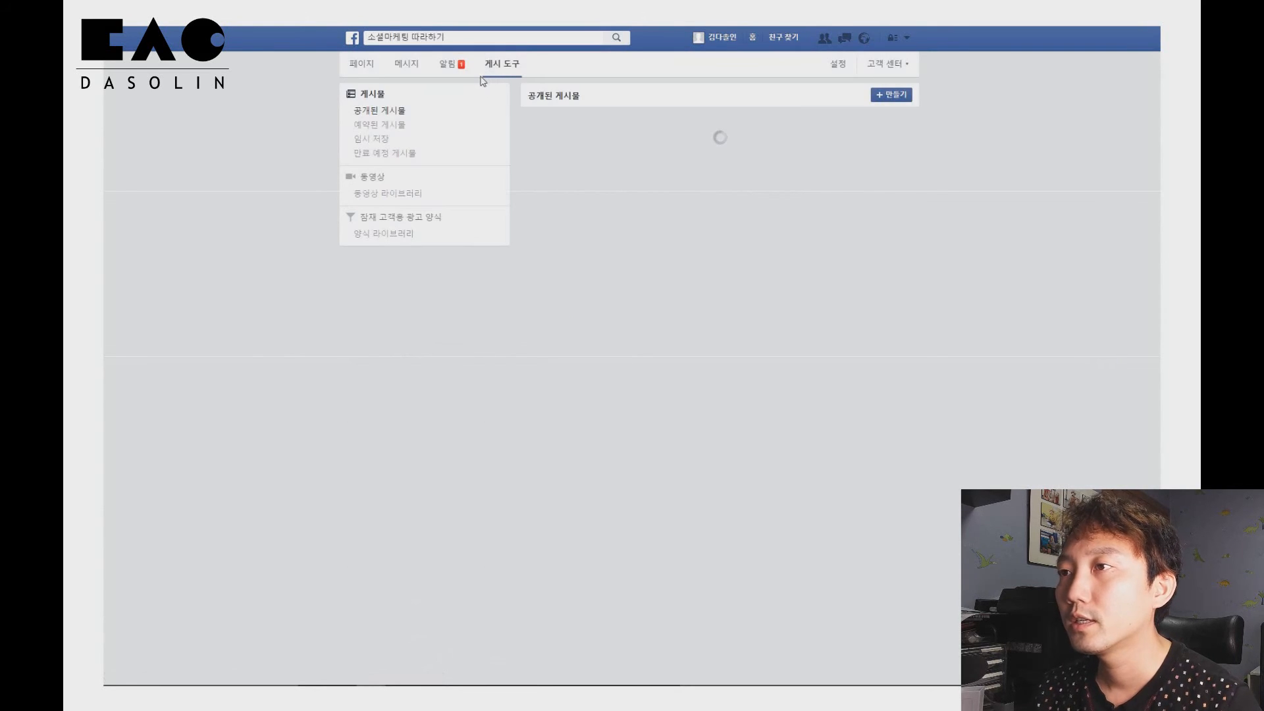
pyautogui.click(357, 69)
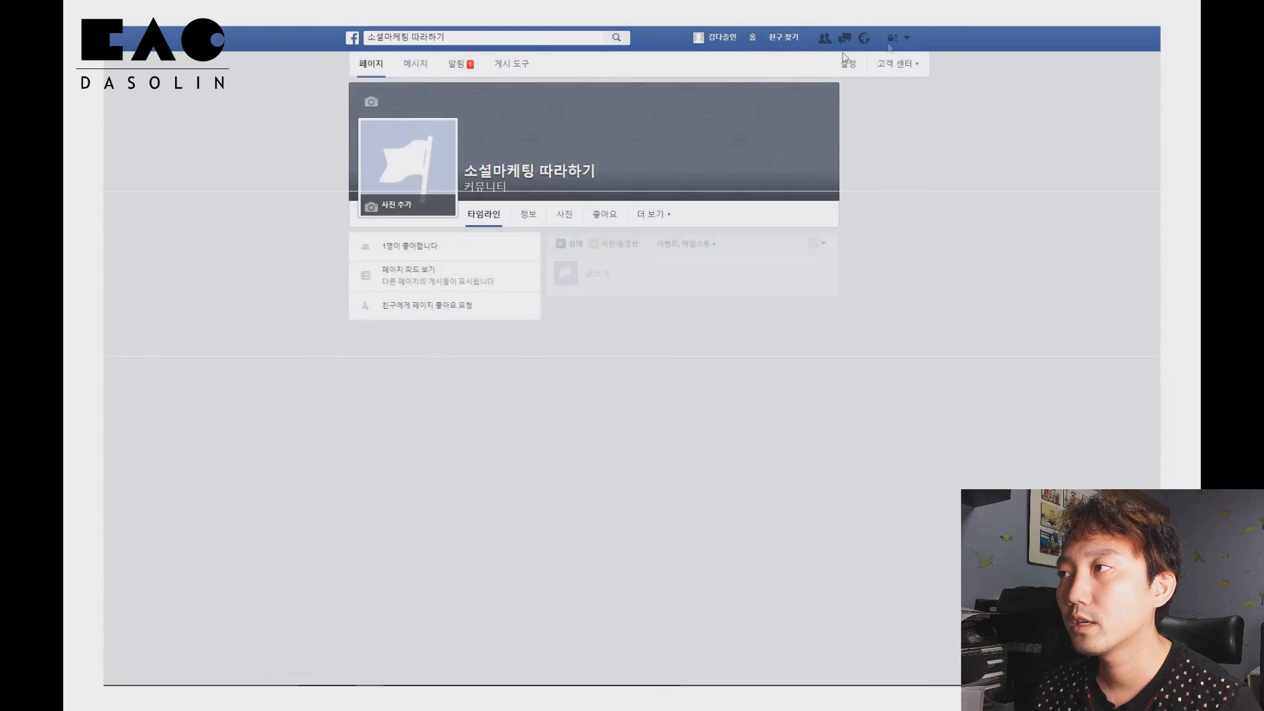
# Log out and sign in with a different saved account's e-mail and password
pyautogui.click(907, 39)
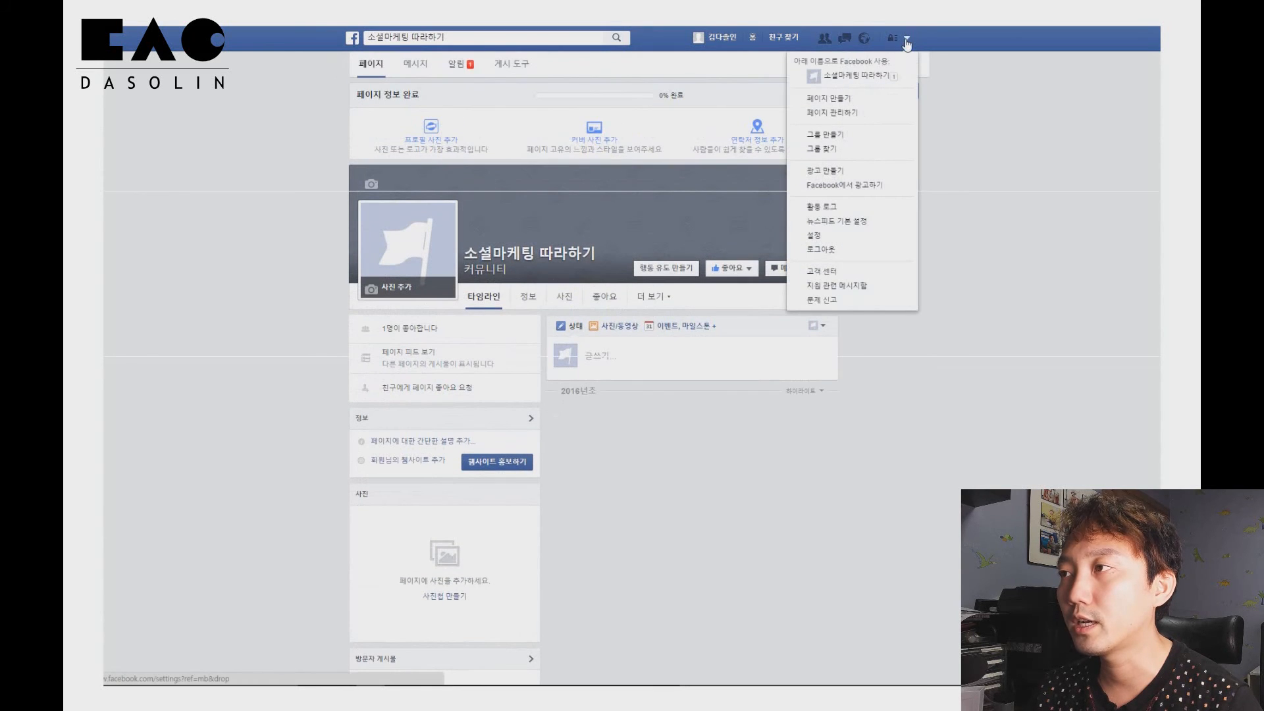
pyautogui.click(854, 244)
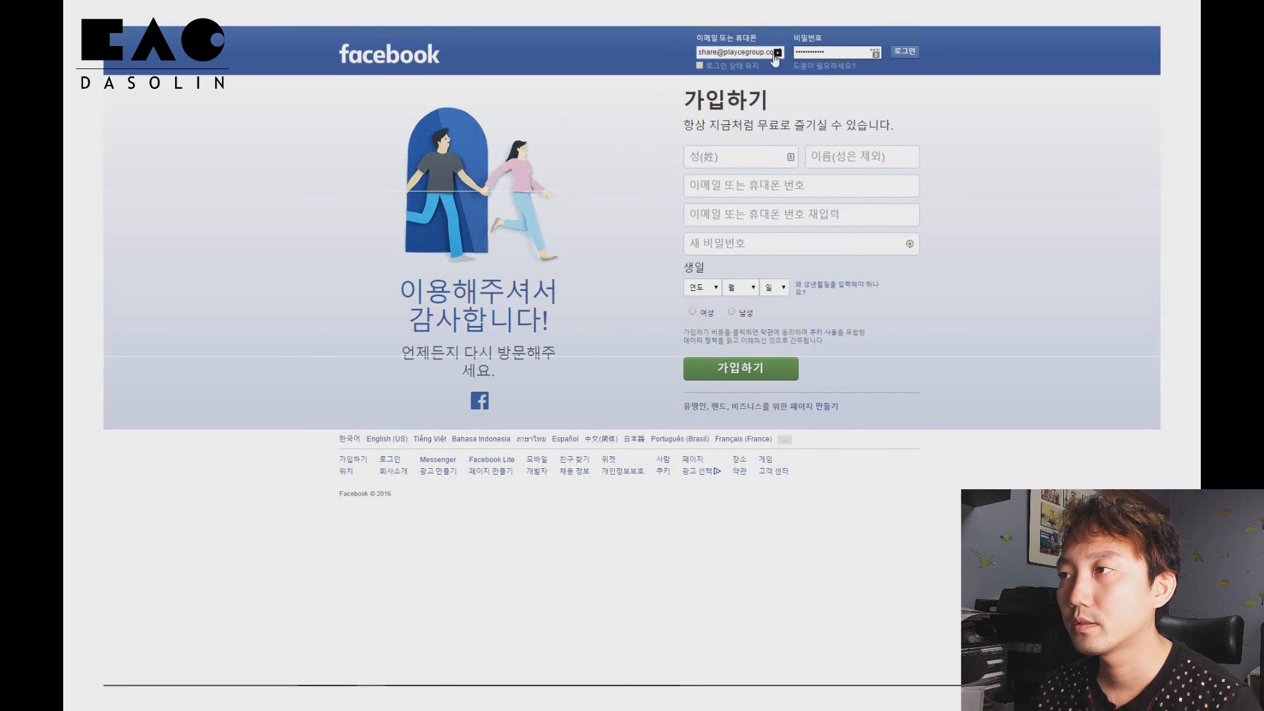
pyautogui.click(778, 52)
pyautogui.click(746, 150)
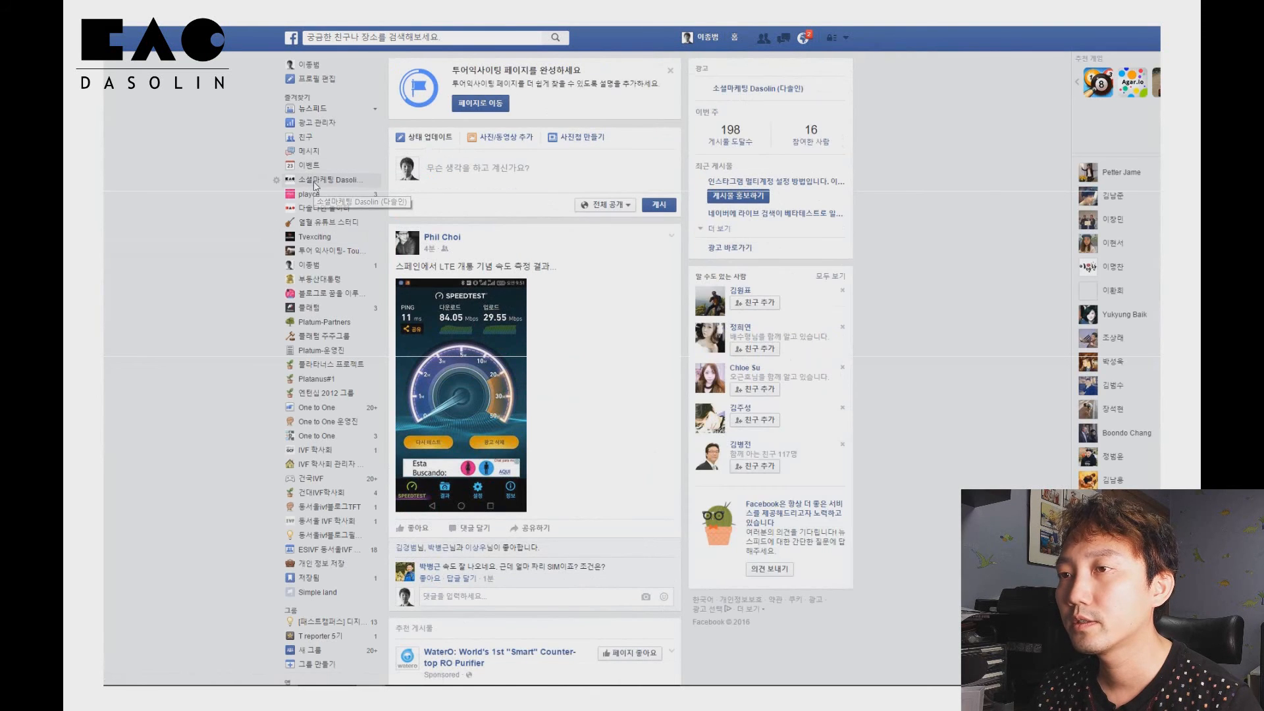
# Open the 소셜마케팅 Dasolin (다솔인) page's insights and browse the overview and likes sections
pyautogui.click(314, 186)
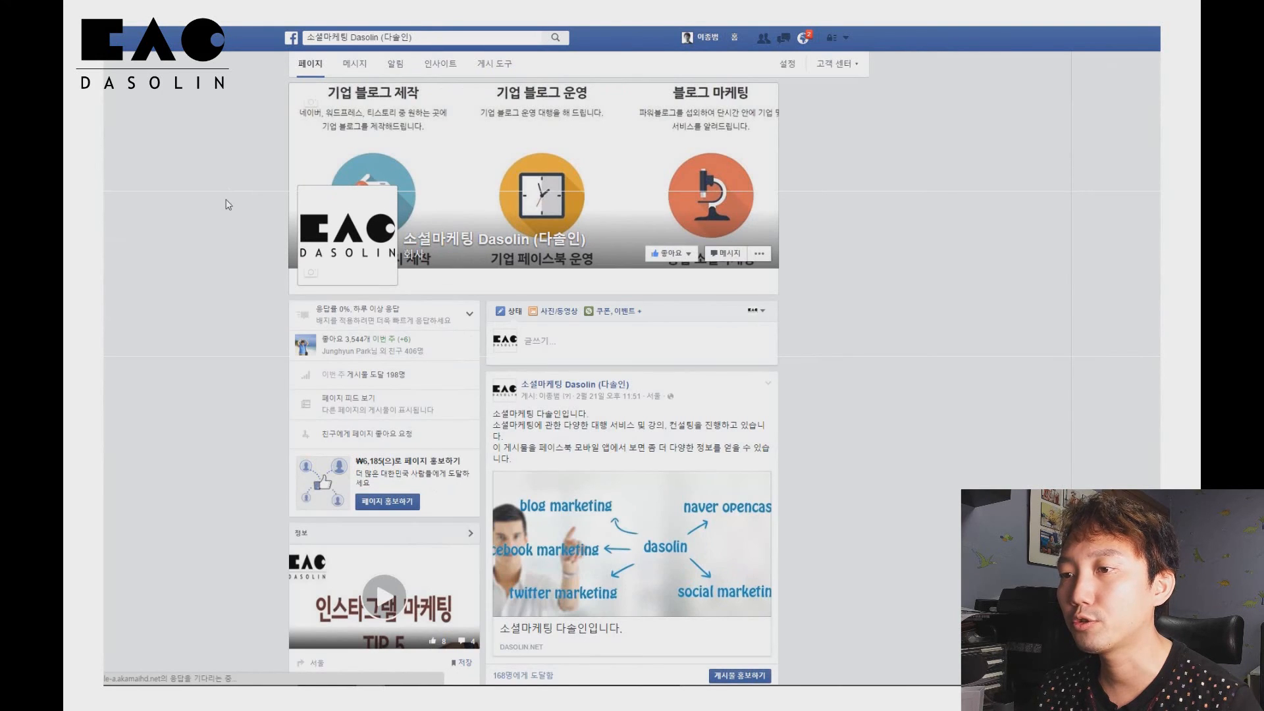
pyautogui.click(452, 69)
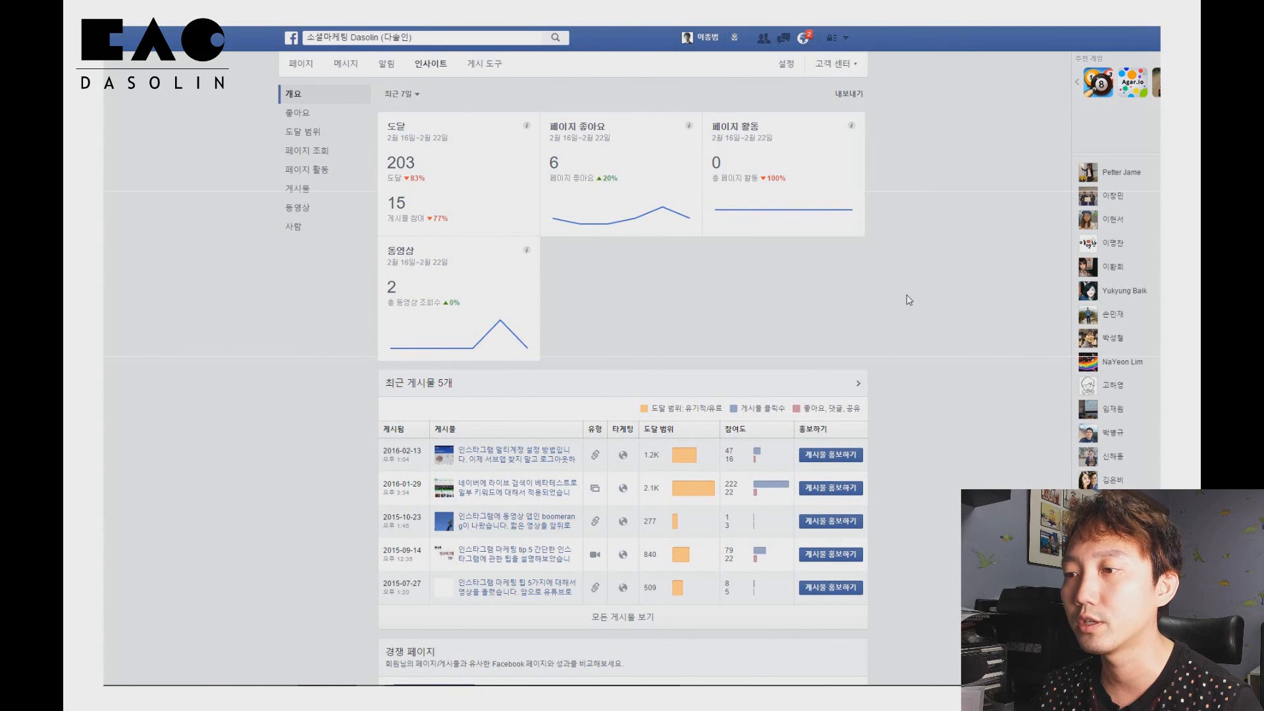
pyautogui.scroll(-3, 909, 300)
pyautogui.scroll(3, 909, 300)
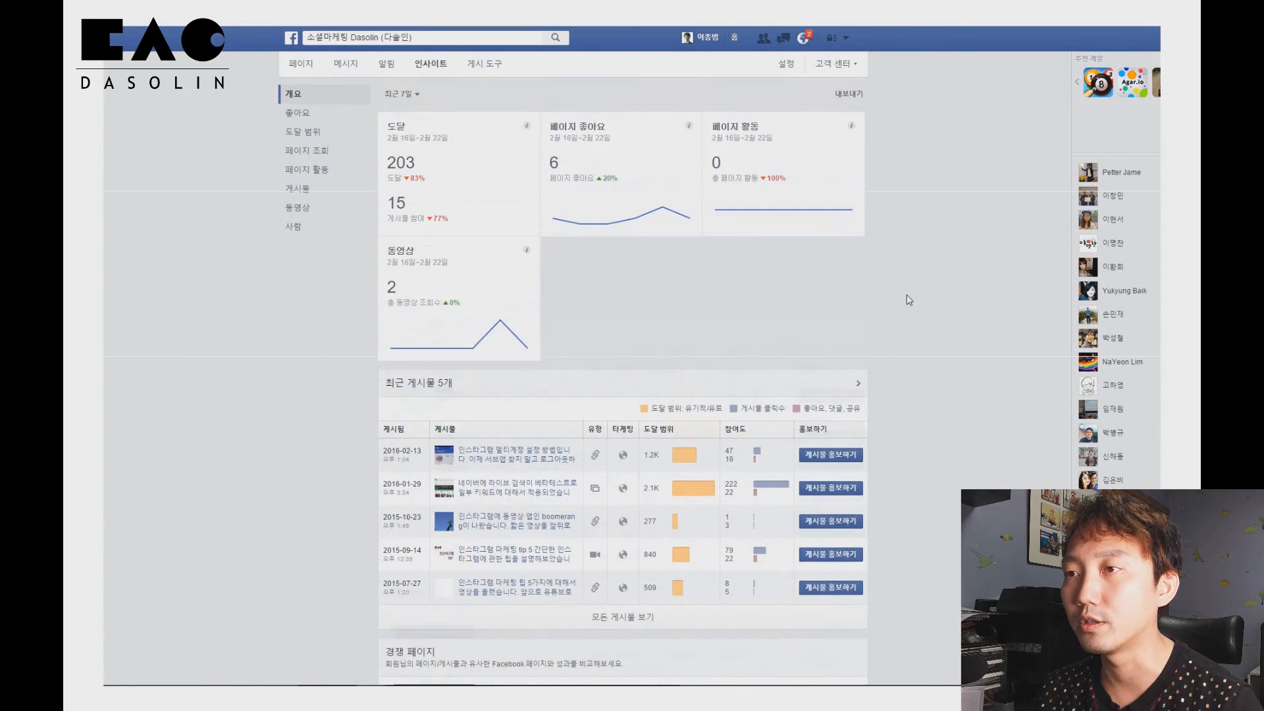
pyautogui.click(299, 116)
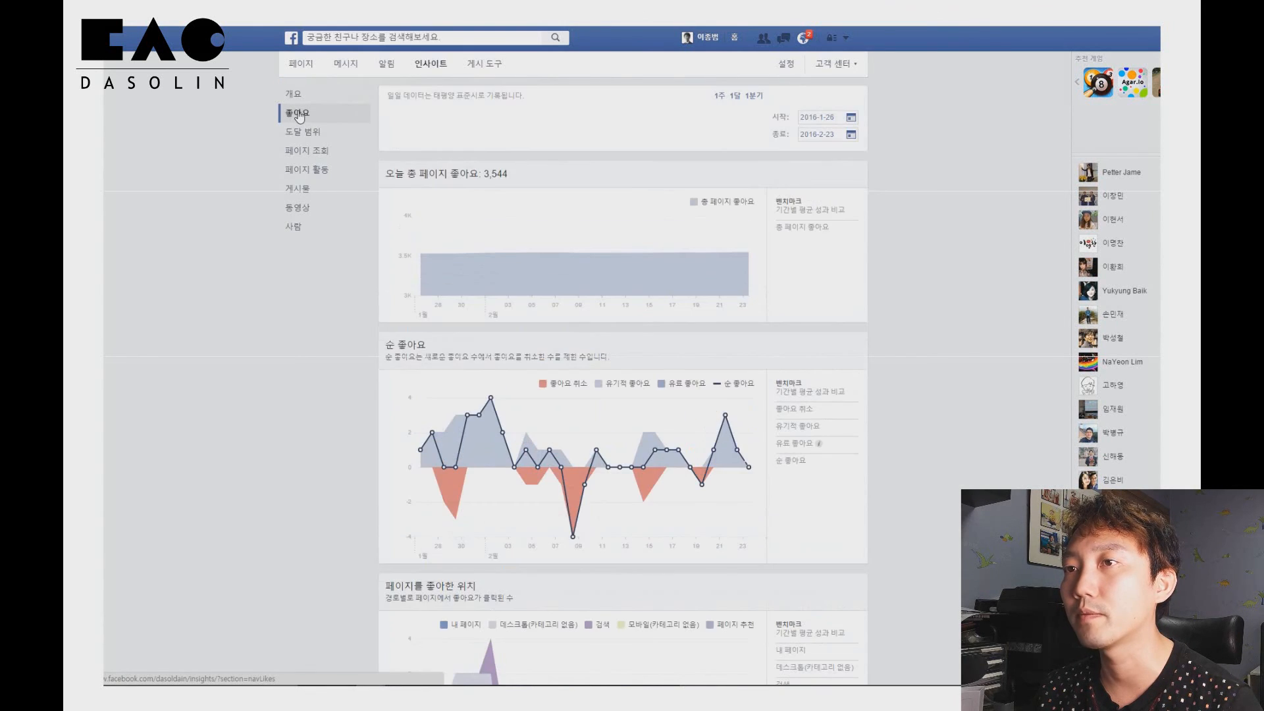
# Browse the insights reach, page views, page actions, posts and videos sections
pyautogui.click(304, 135)
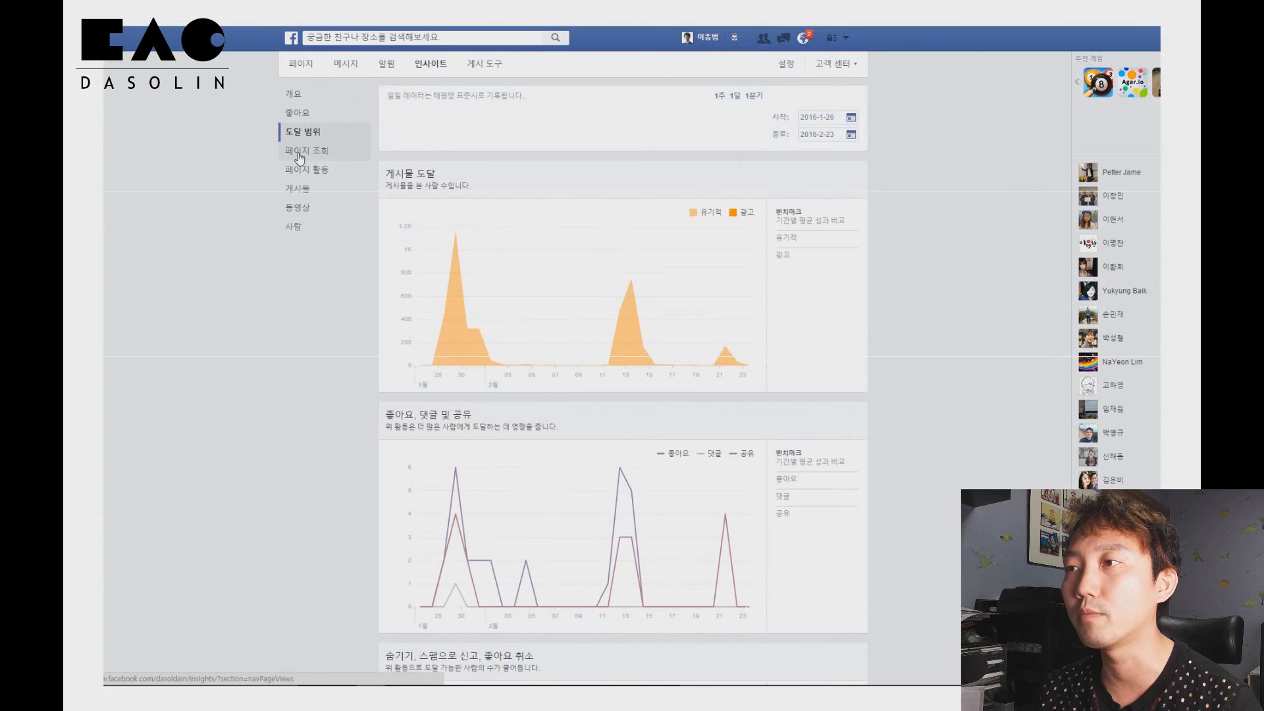
pyautogui.click(300, 153)
pyautogui.click(299, 171)
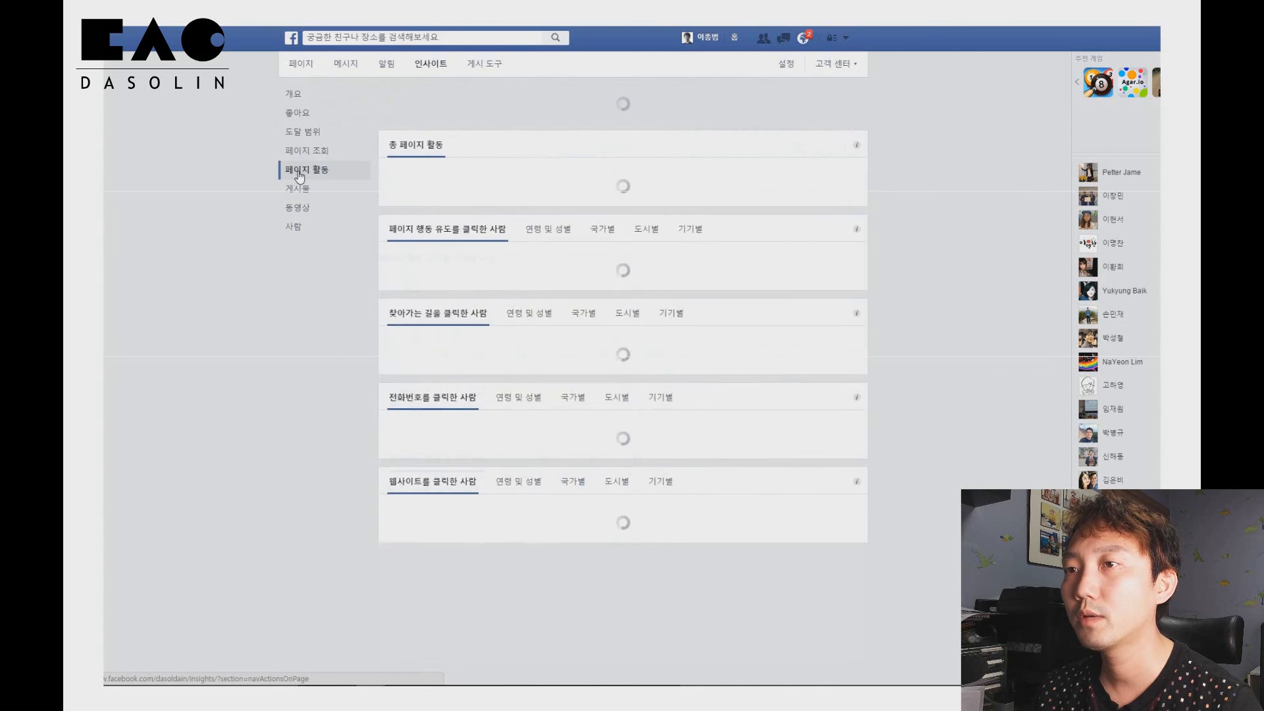
pyautogui.click(298, 191)
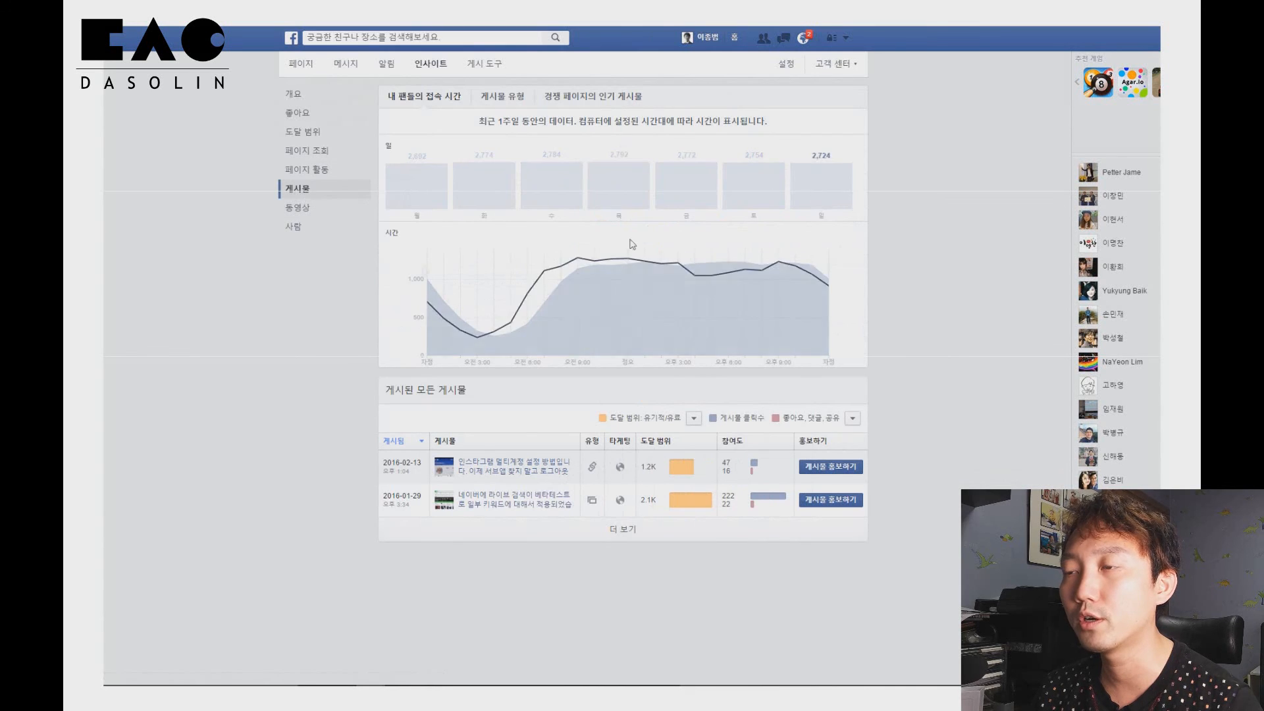
pyautogui.click(293, 209)
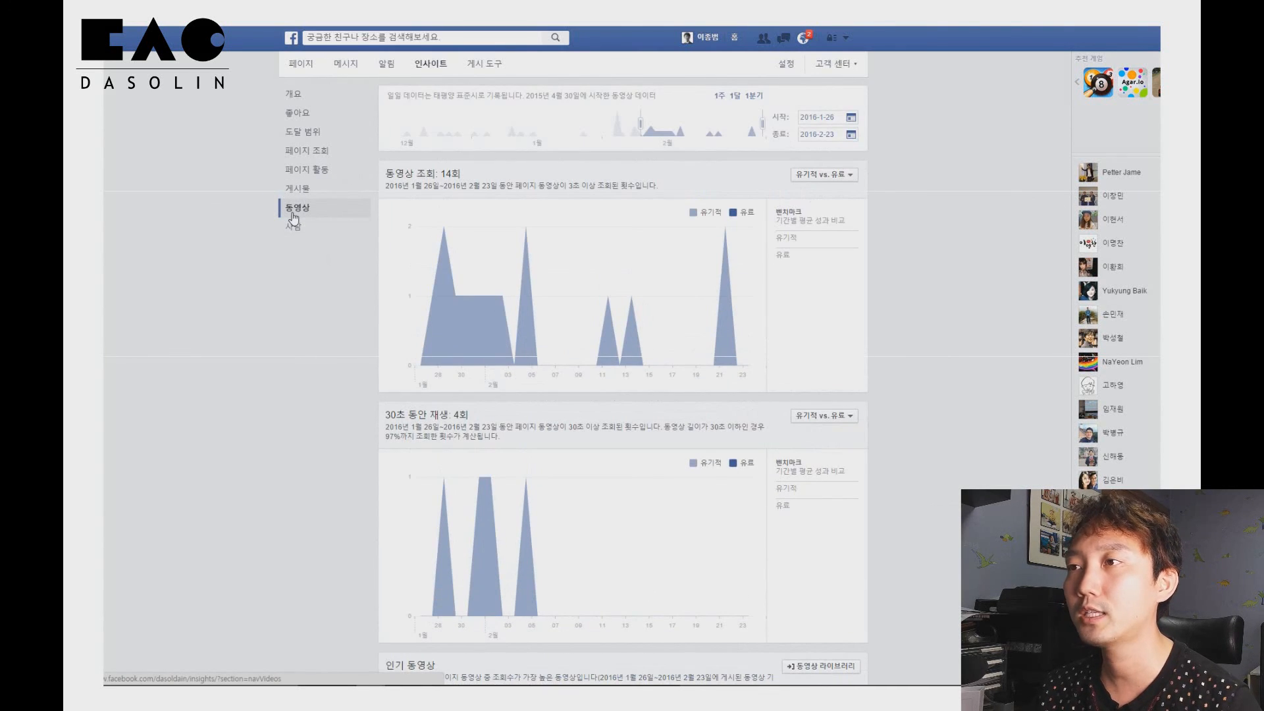
# Open and close the video insights date picker, then examine the people section's fan demographics
pyautogui.click(852, 119)
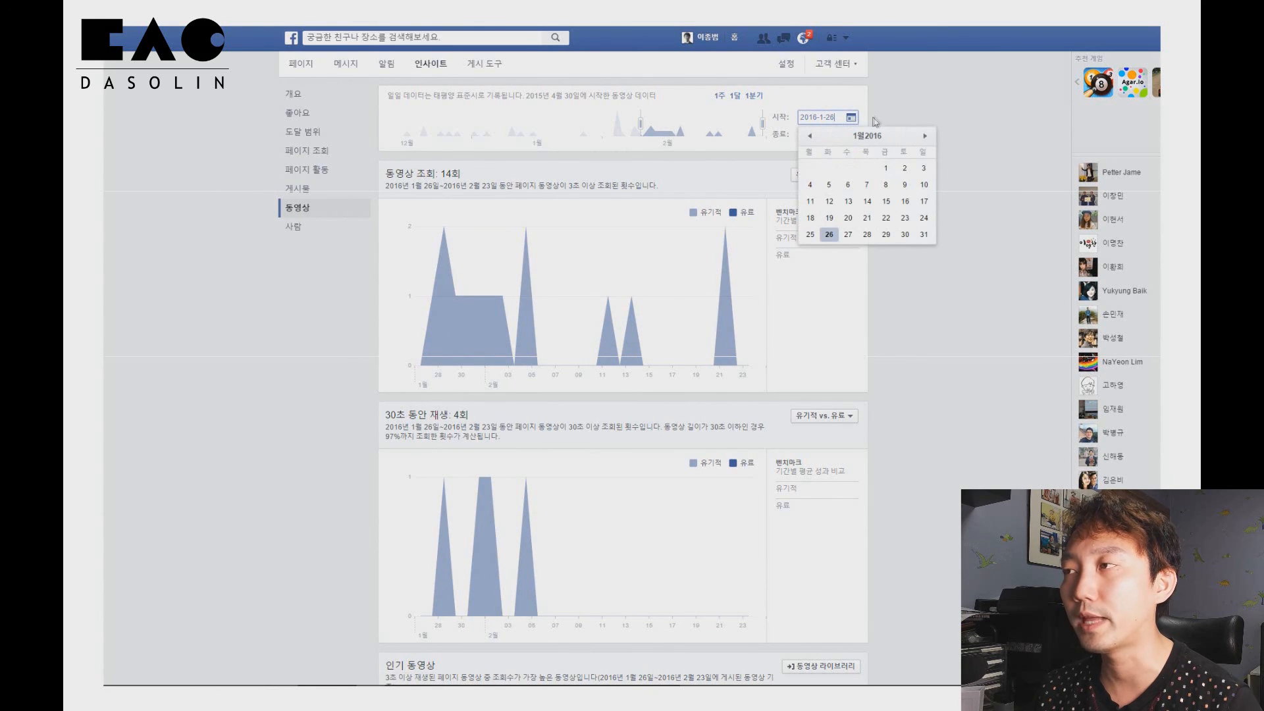
pyautogui.click(905, 99)
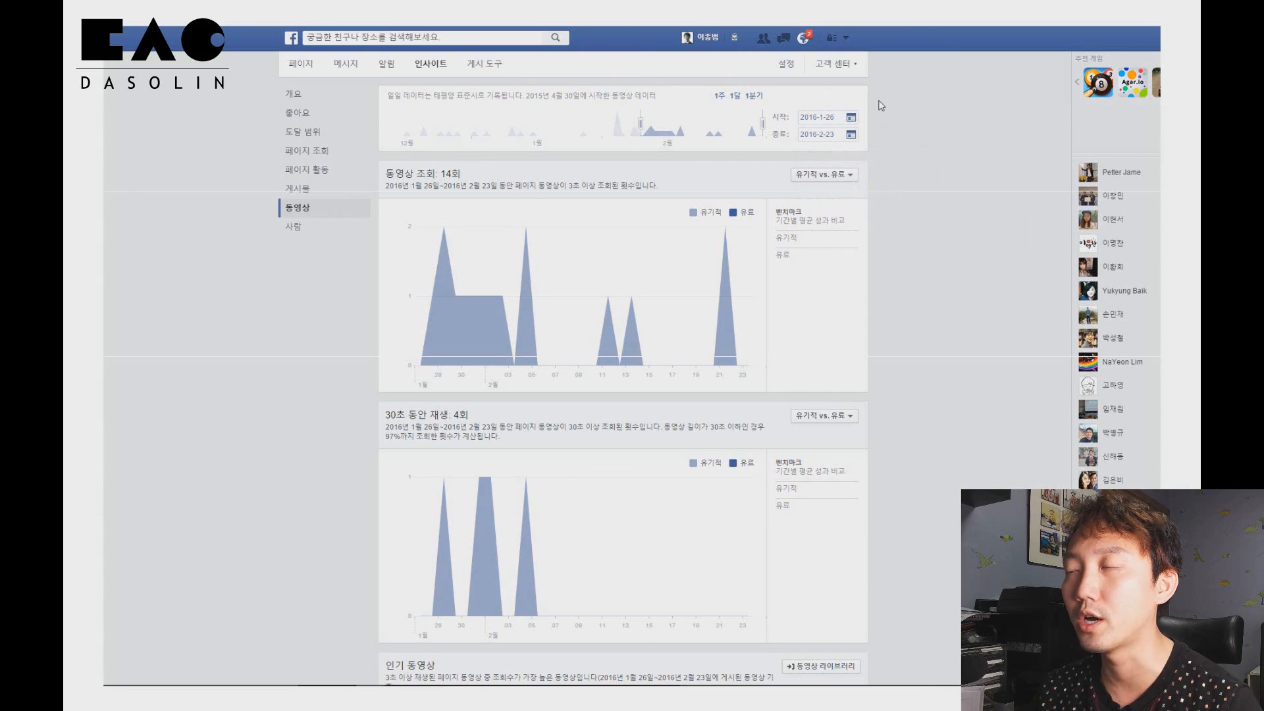
pyautogui.click(331, 226)
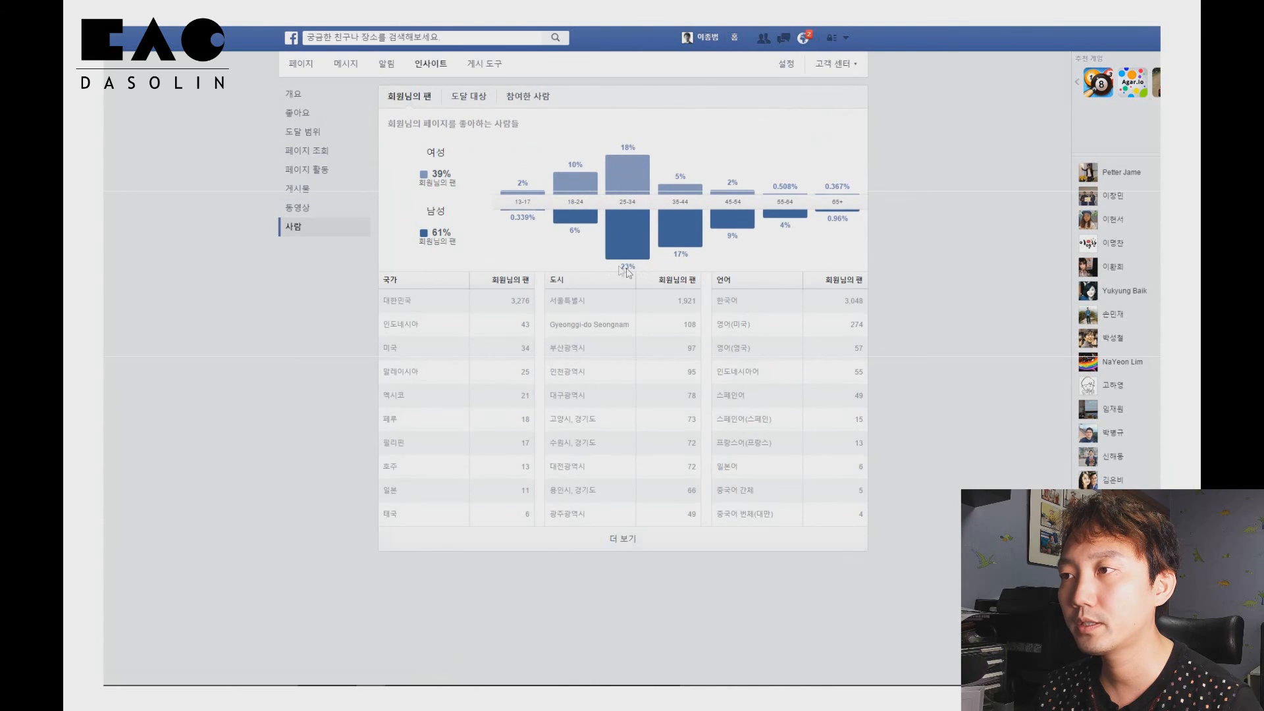
pyautogui.moveTo(616, 215)
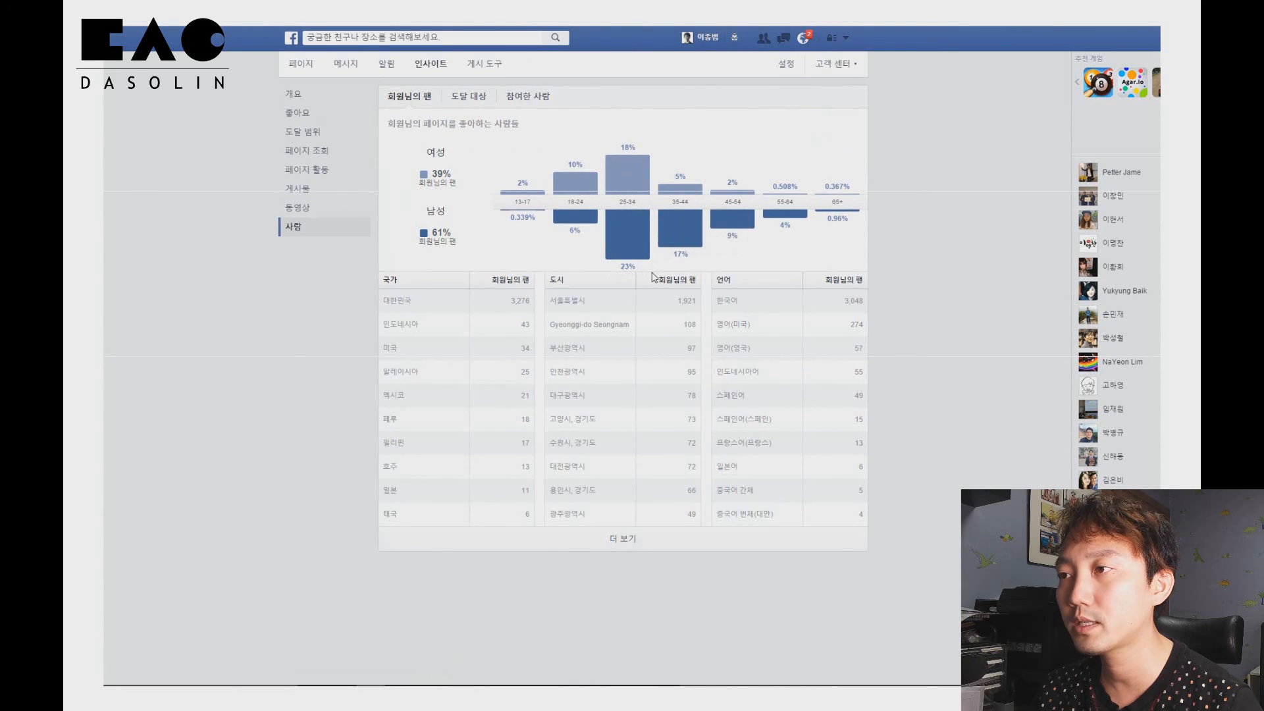
pyautogui.moveTo(689, 226)
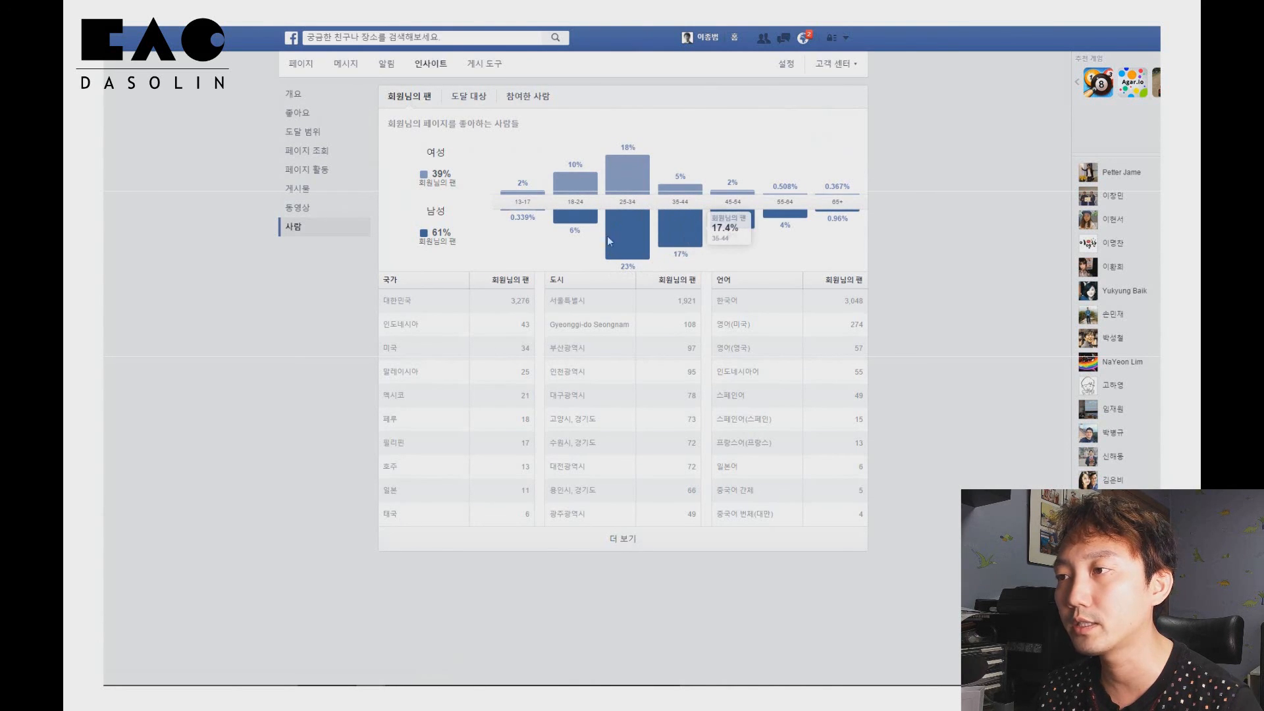